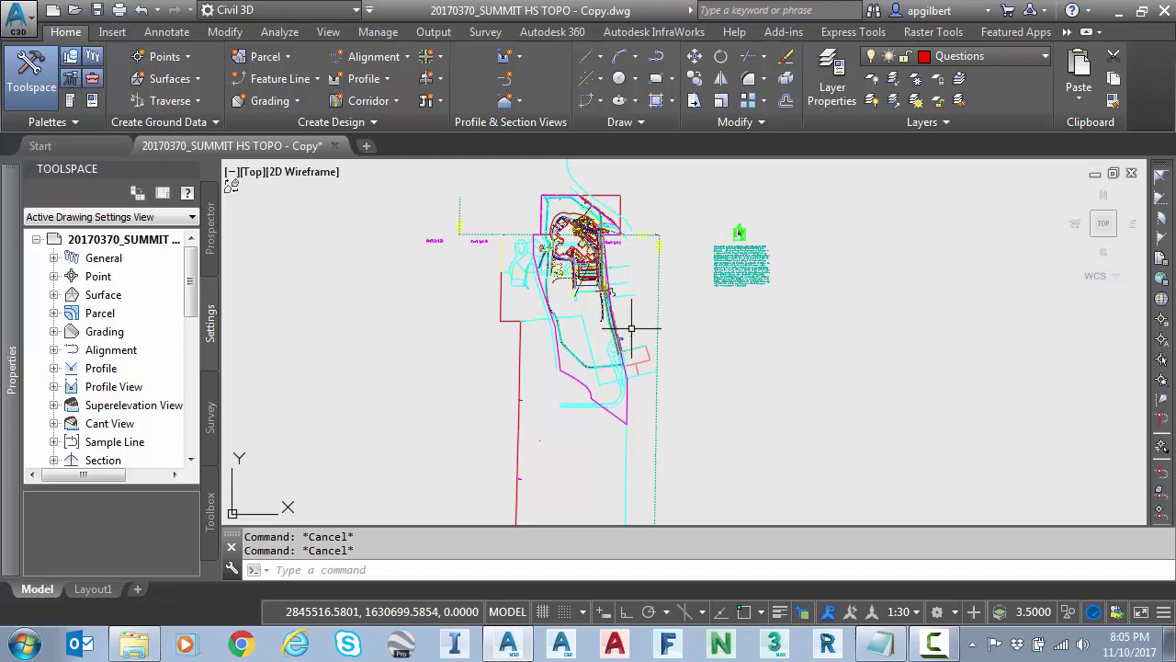
# Step: Open the drawing settings and close them without making changes
pyautogui.rightClick(154, 243)
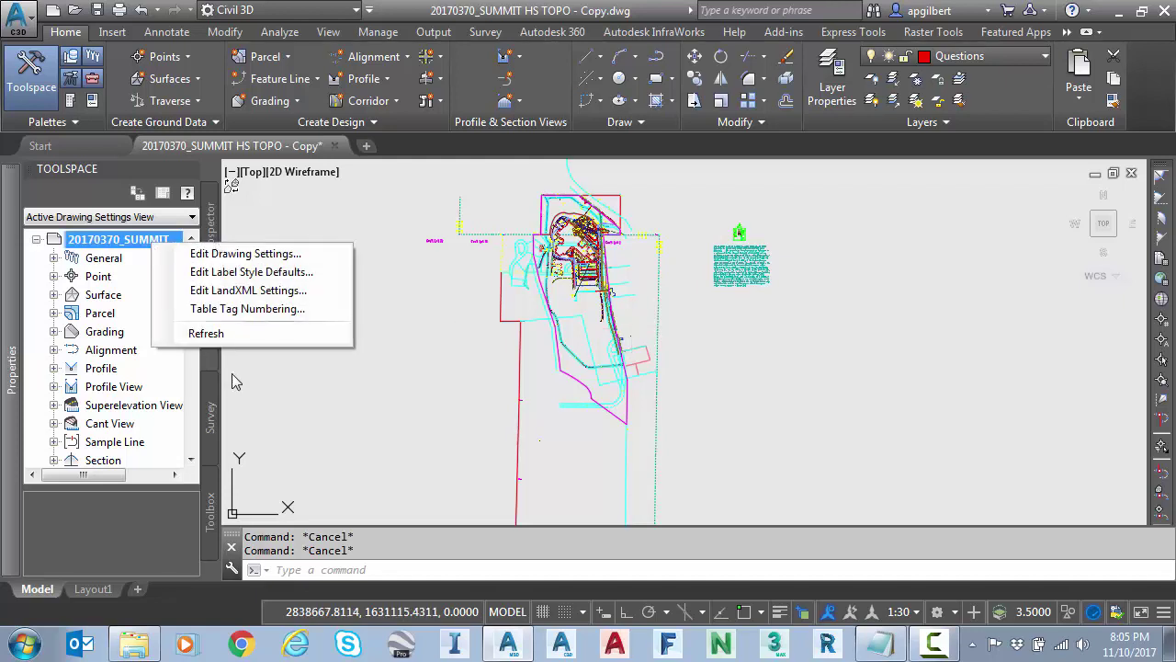
pyautogui.rightClick(142, 244)
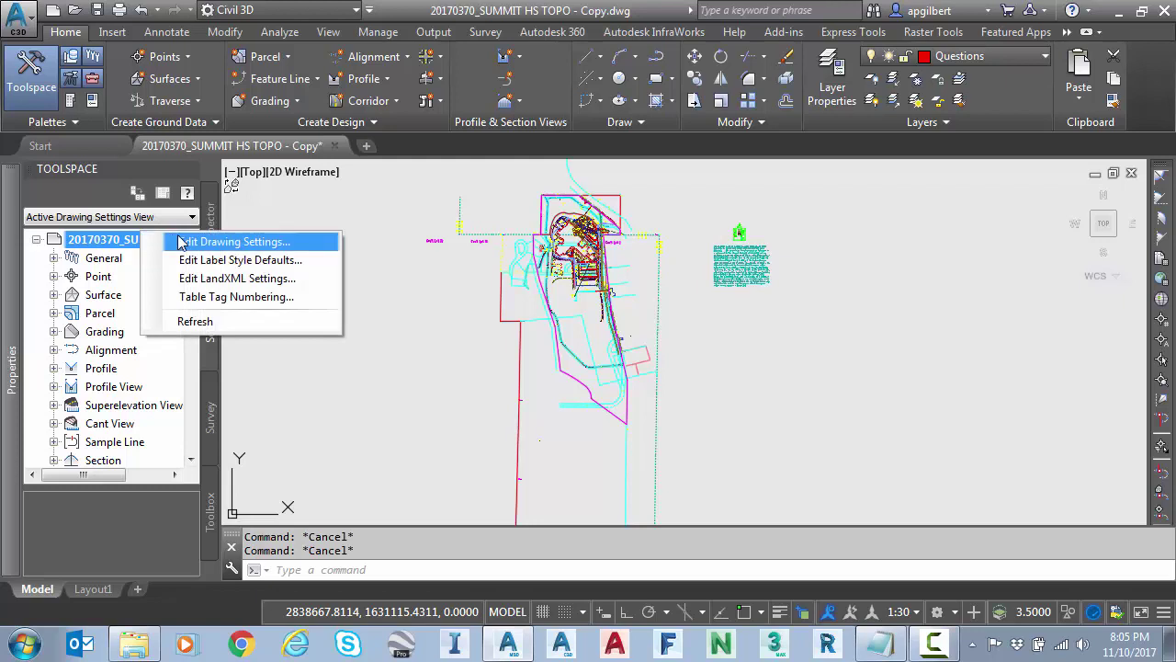
pyautogui.click(181, 241)
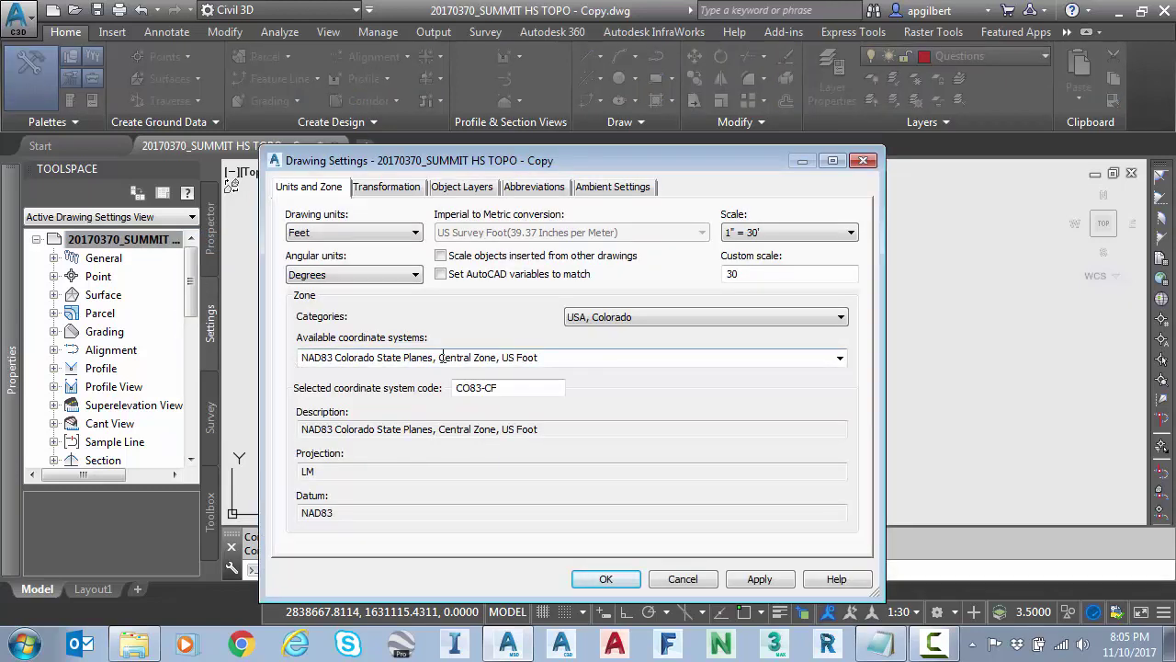
pyautogui.click(683, 579)
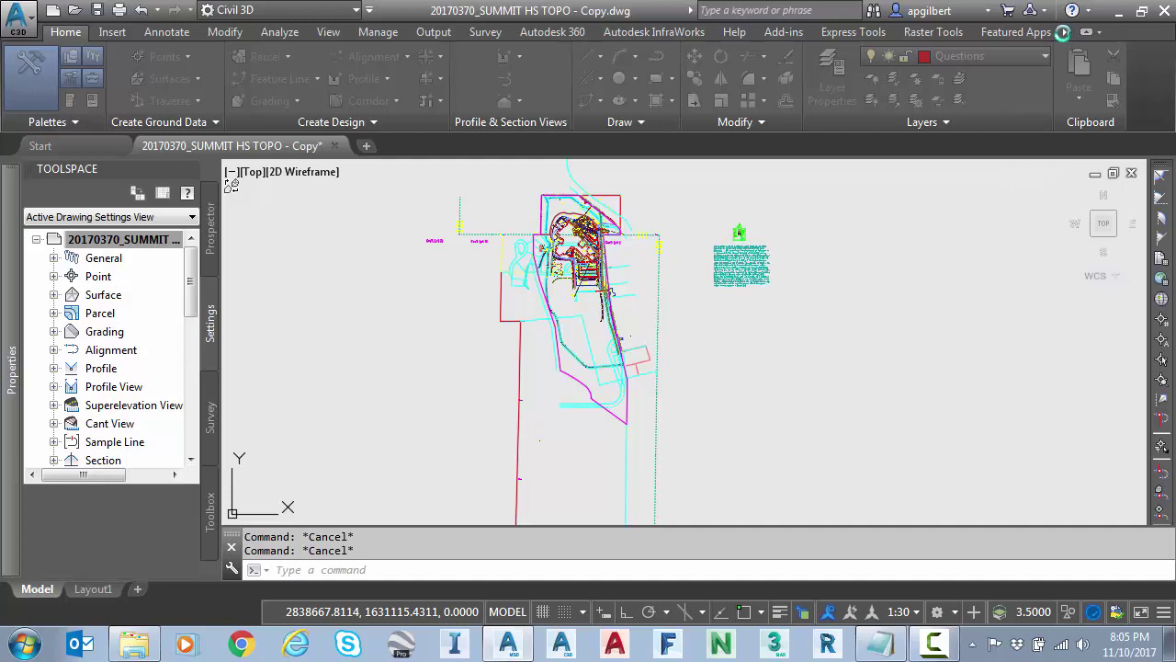
# Step: Show the Bing aerial map from the Geolocation tools, accepting online data, and inspect the site
pyautogui.click(1066, 32)
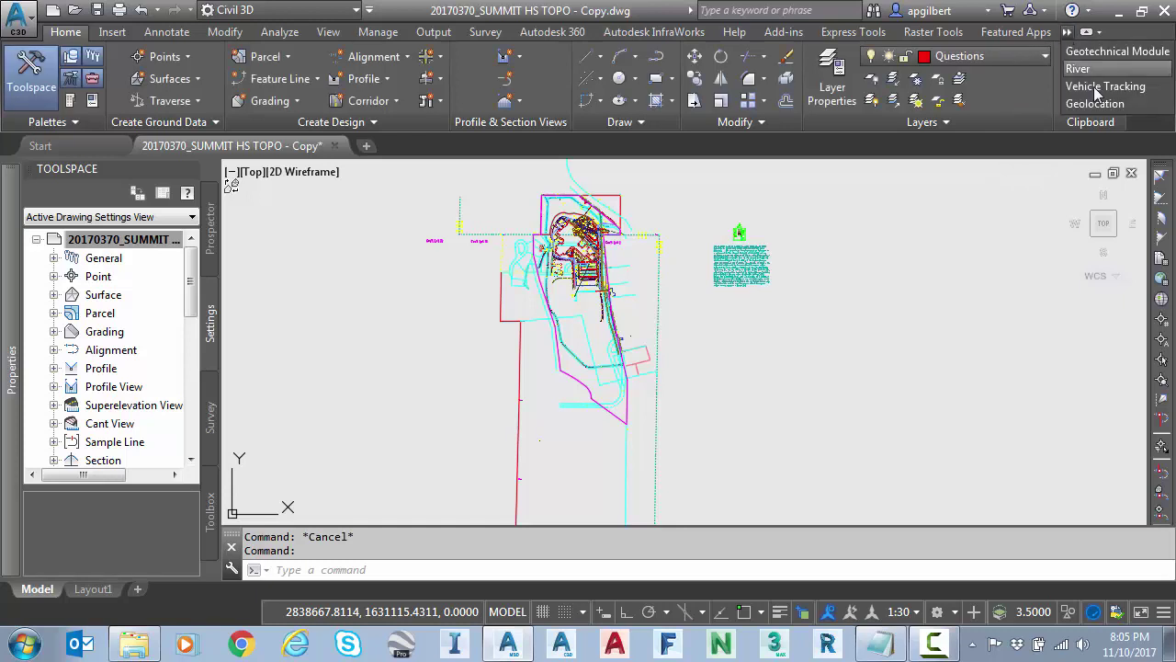
pyautogui.click(1098, 114)
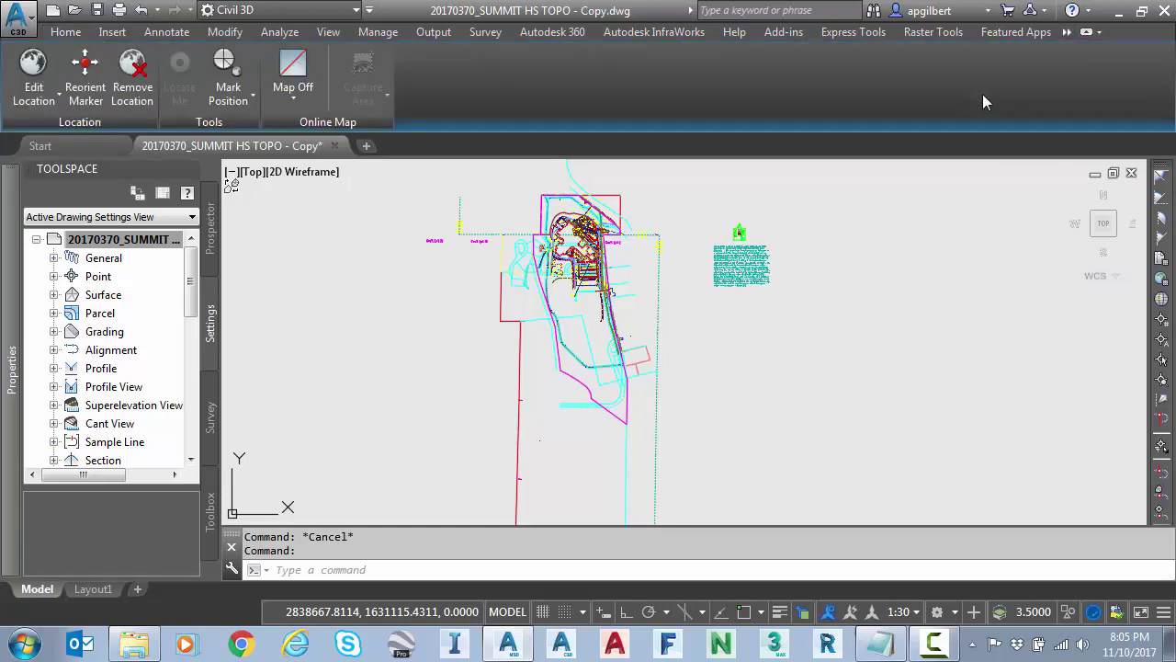
pyautogui.click(293, 92)
pyautogui.click(303, 126)
pyautogui.click(644, 384)
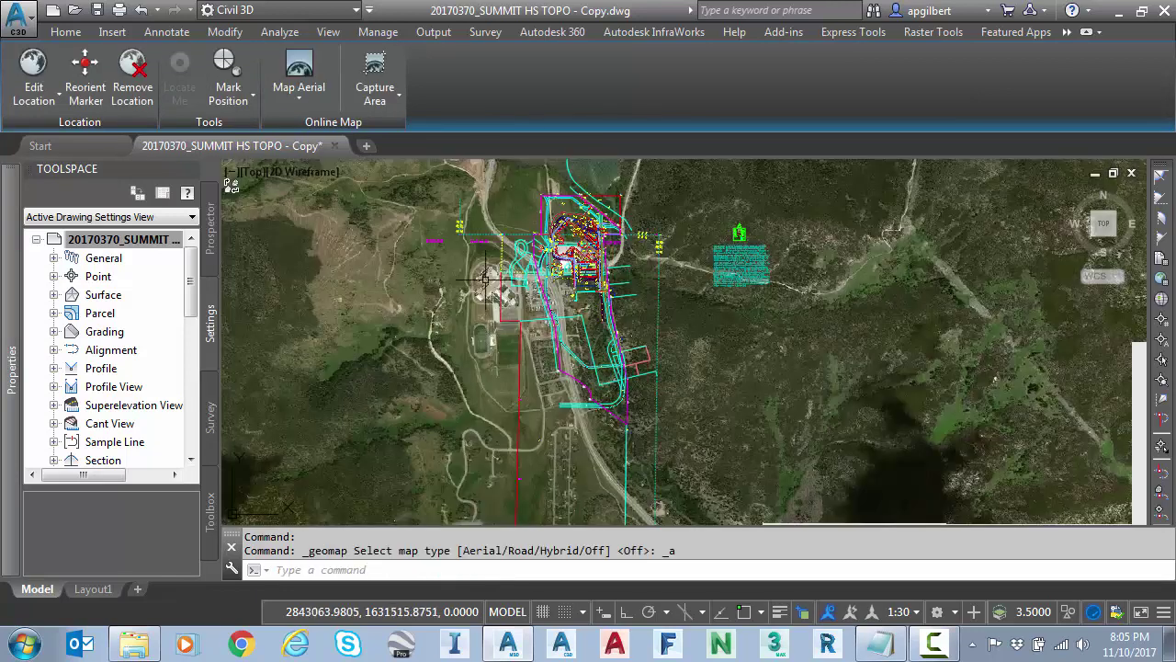
pyautogui.scroll(2, 491, 386)
pyautogui.moveTo(496, 395); pyautogui.dragTo(500, 414, button='middle')
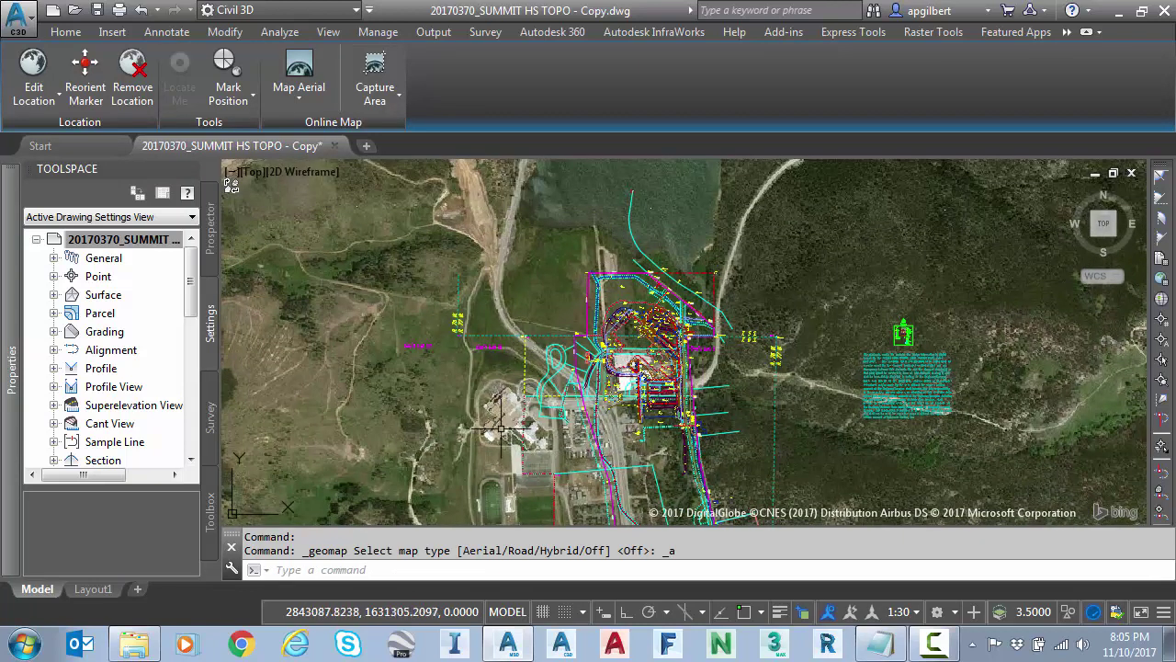
pyautogui.scroll(-1, 488, 415)
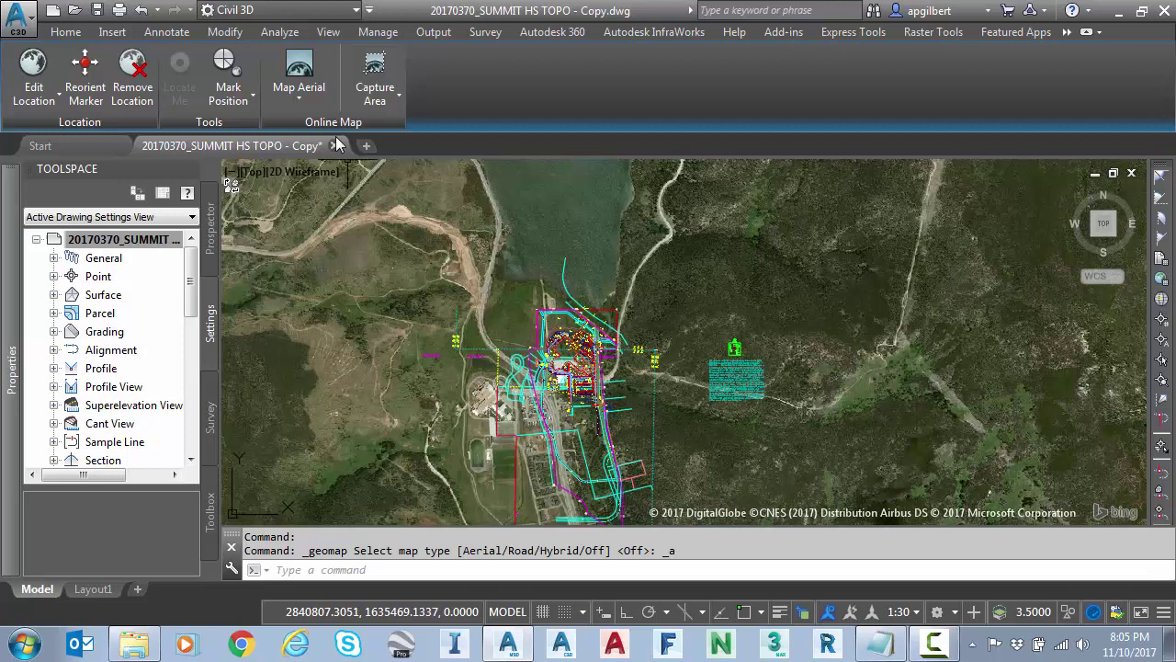
# Step: Switch the online map to Map Off and pan the drawing
pyautogui.click(297, 100)
pyautogui.click(312, 244)
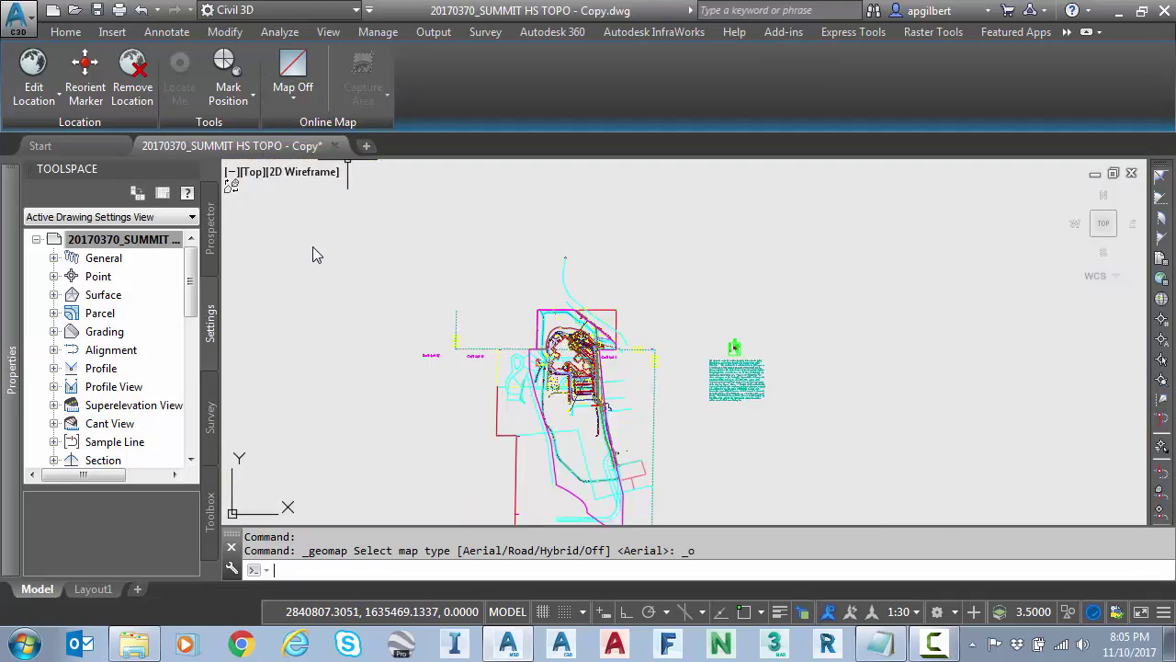
pyautogui.moveTo(410, 411); pyautogui.dragTo(455, 335, button='middle')
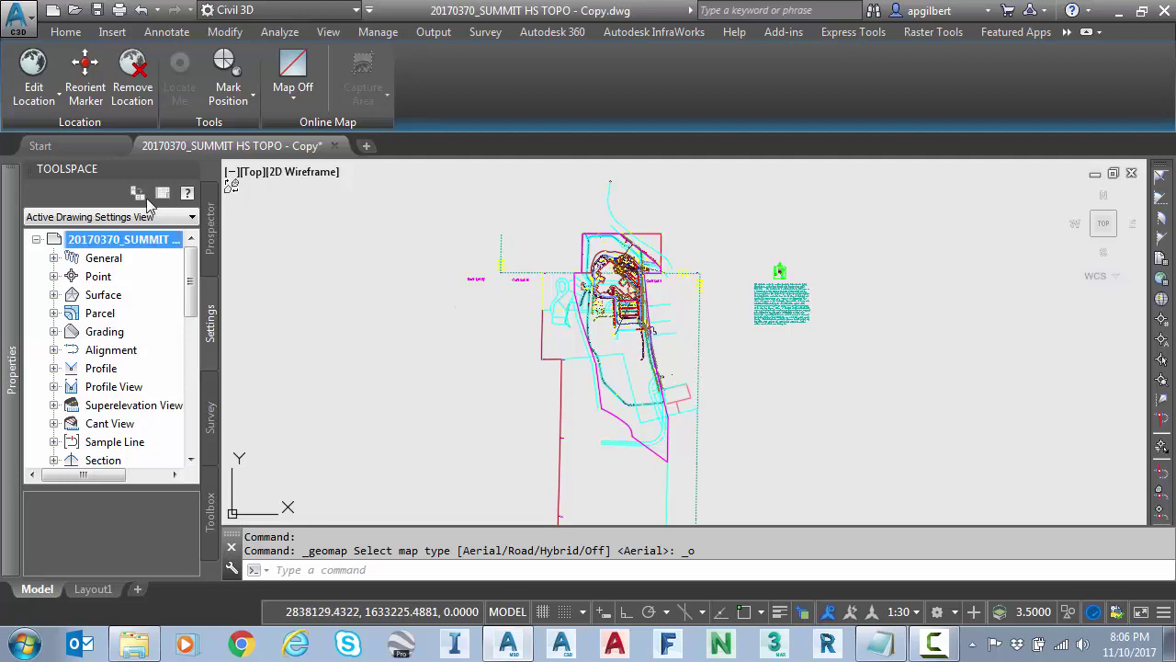
# Step: Run MAPCSLIBRARY to open the Coordinate System Library
pyautogui.click(377, 567)
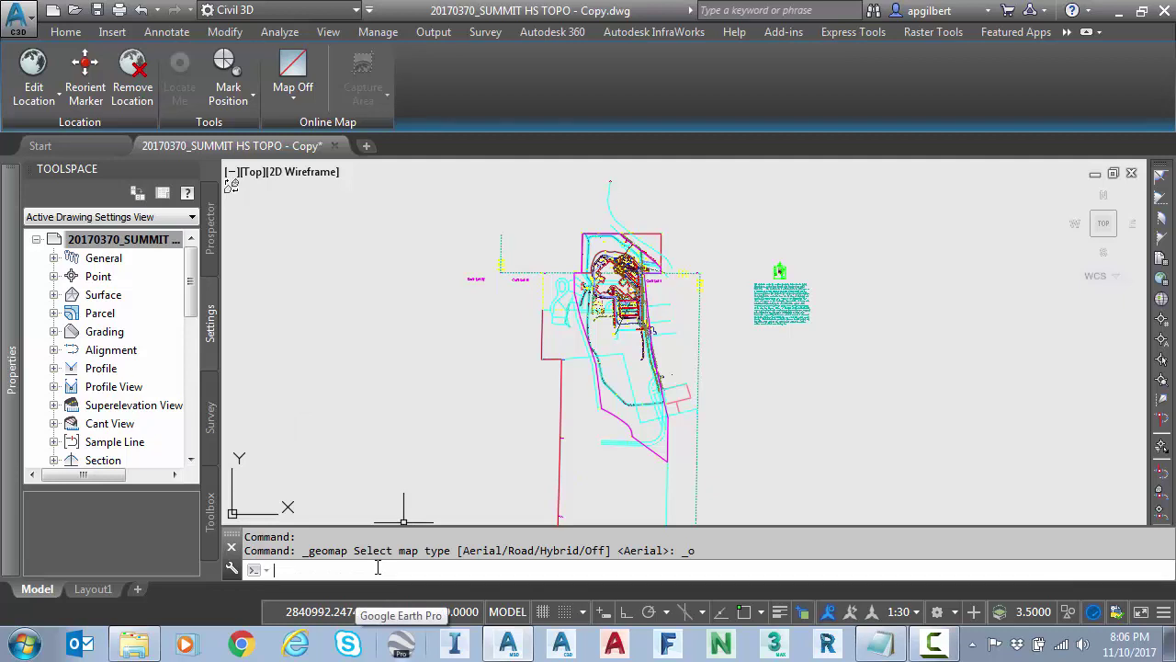
pyautogui.write('mapcslib')
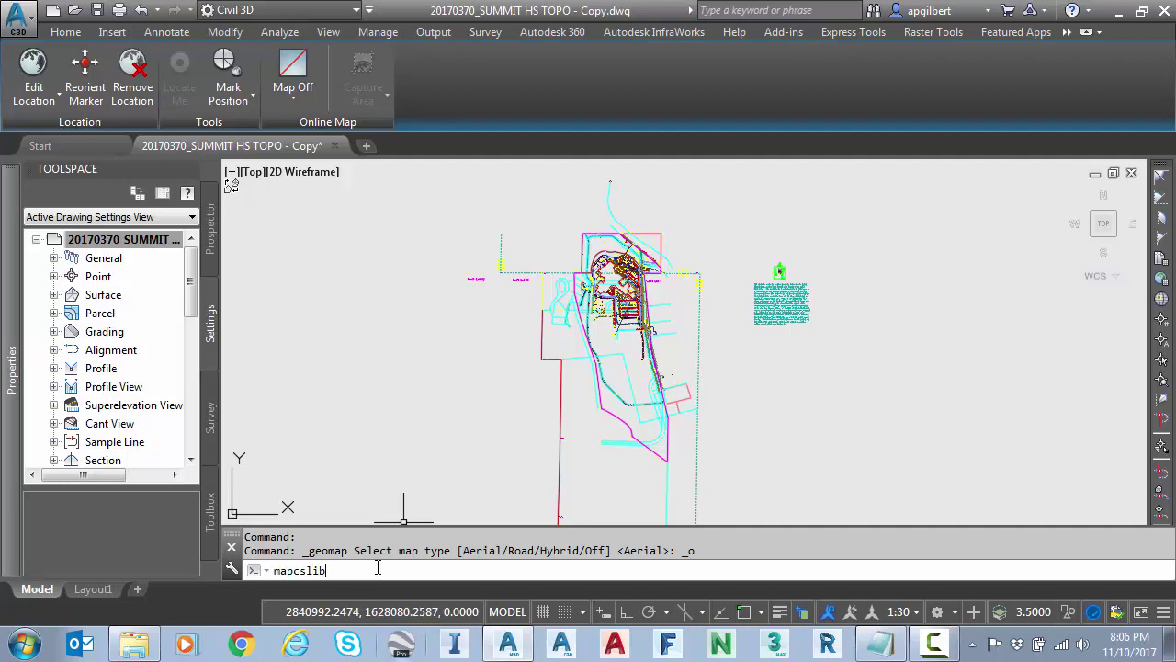
pyautogui.write('ary')
pyautogui.press('Return')
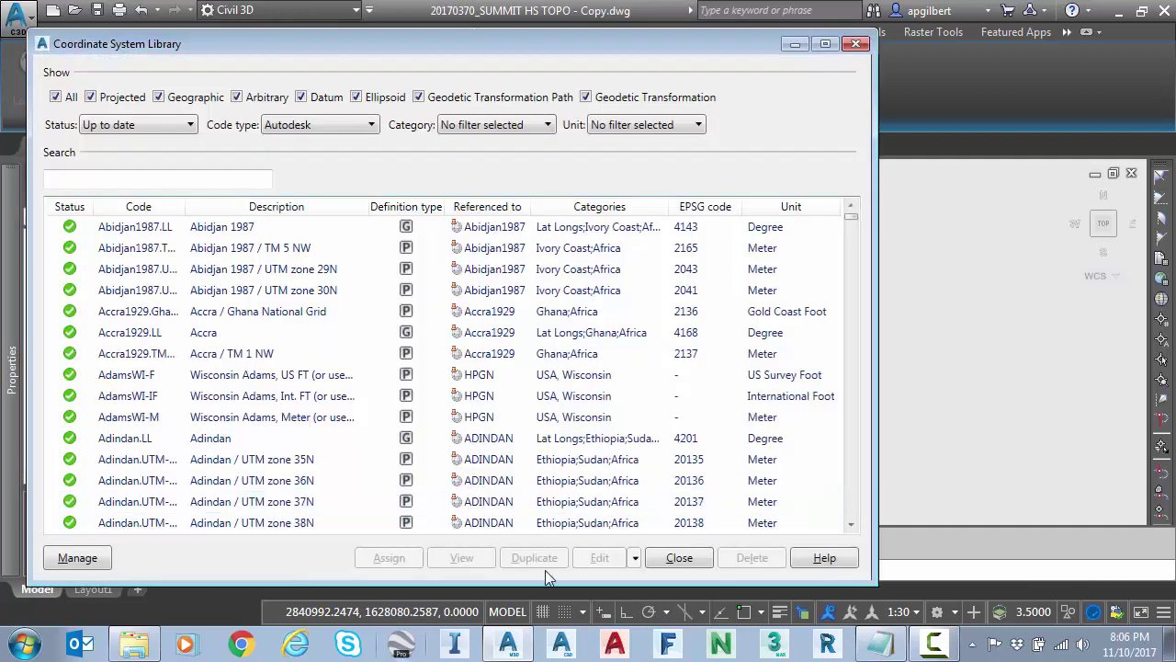
# Step: Filter to USA, Colorado in US Survey Foot, widen Description, and select CO83-CF
pyautogui.click(521, 130)
pyautogui.moveTo(715, 155); pyautogui.dragTo(721, 296)
pyautogui.scroll(2, 601, 228)
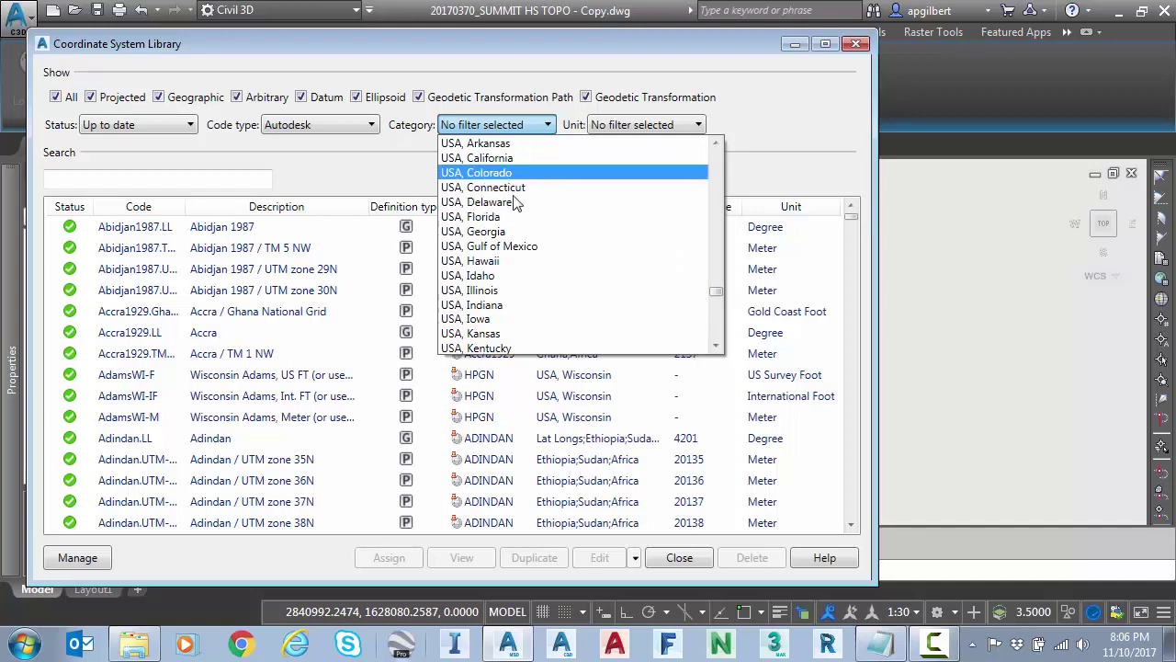
pyautogui.click(507, 175)
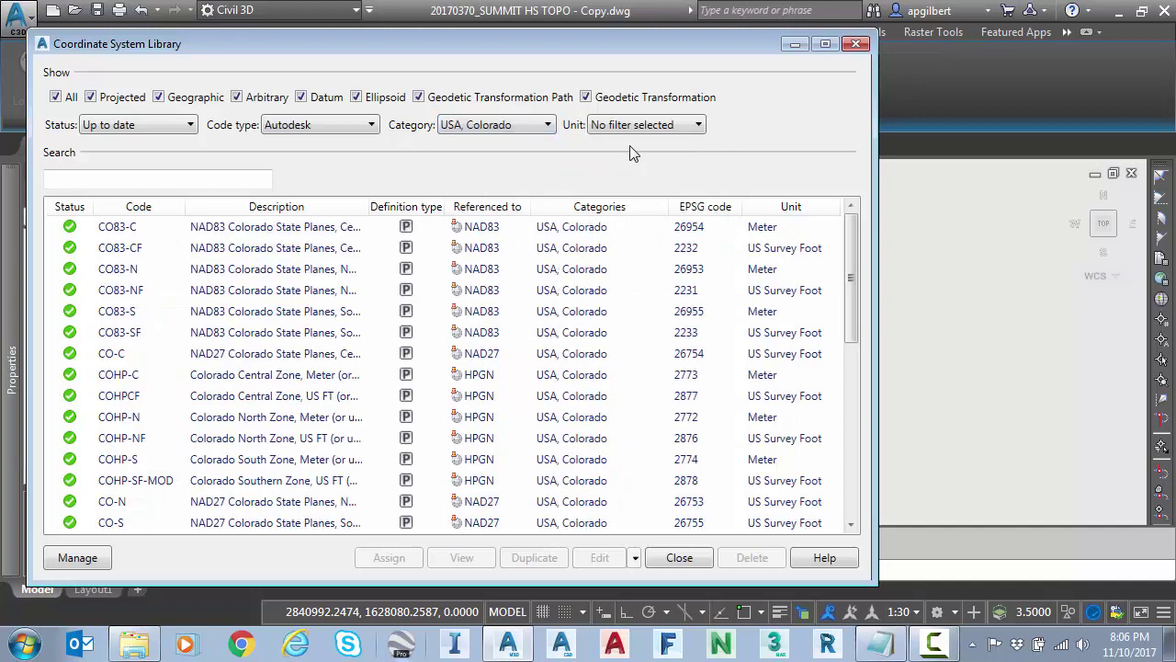
pyautogui.click(650, 124)
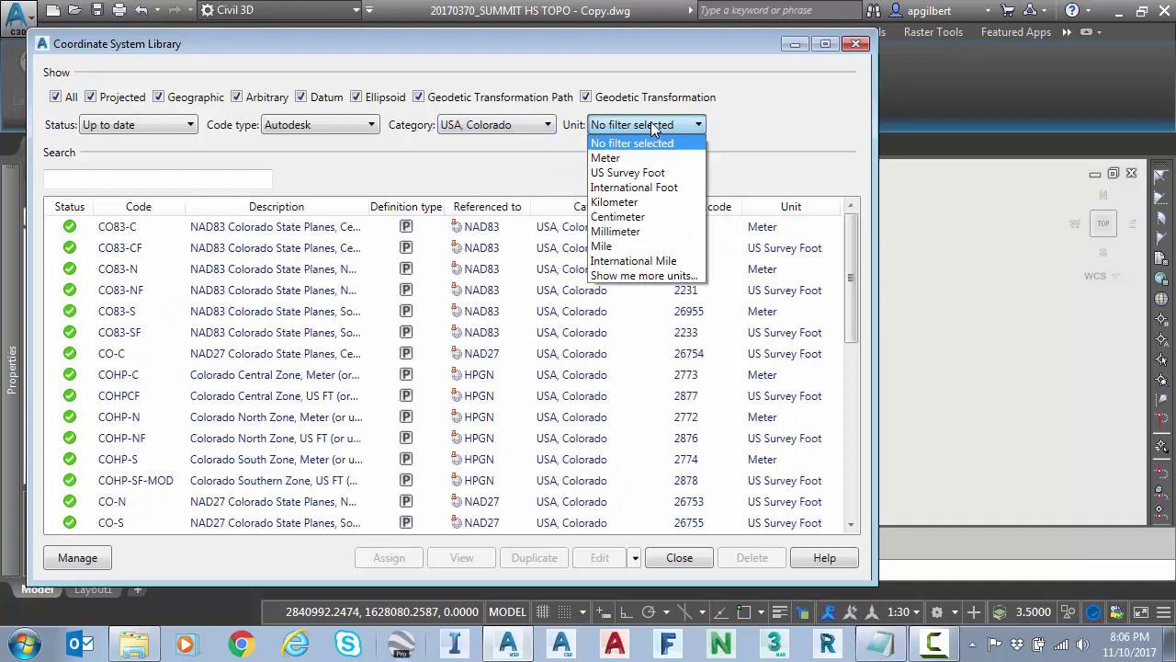
pyautogui.click(640, 174)
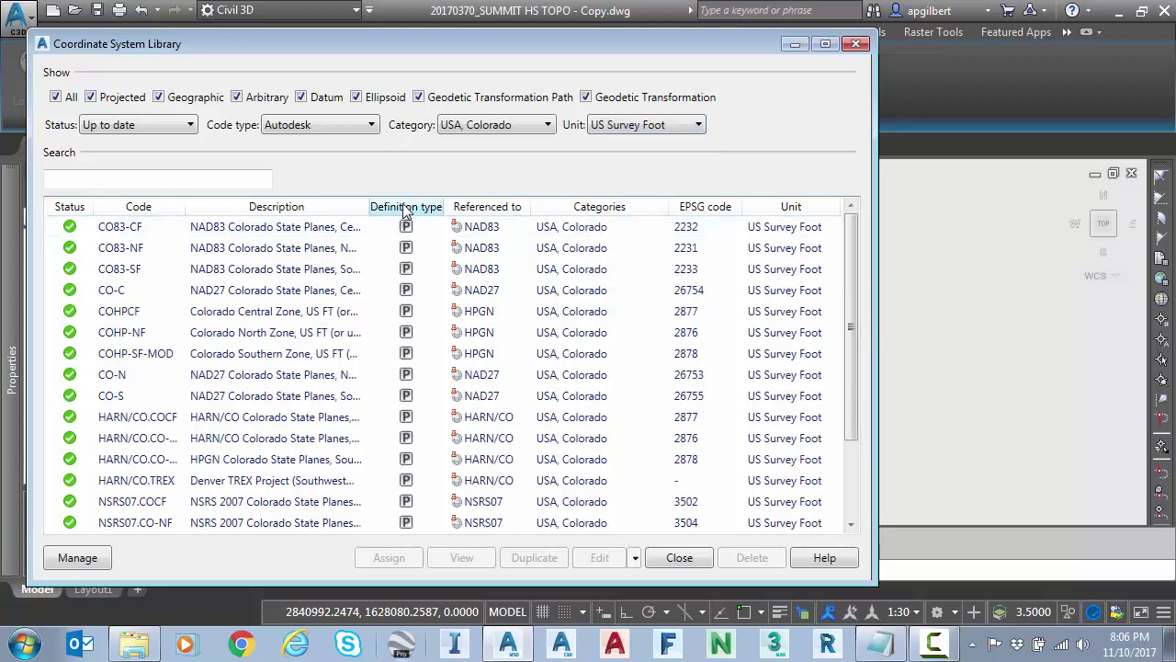
pyautogui.doubleClick(375, 202)
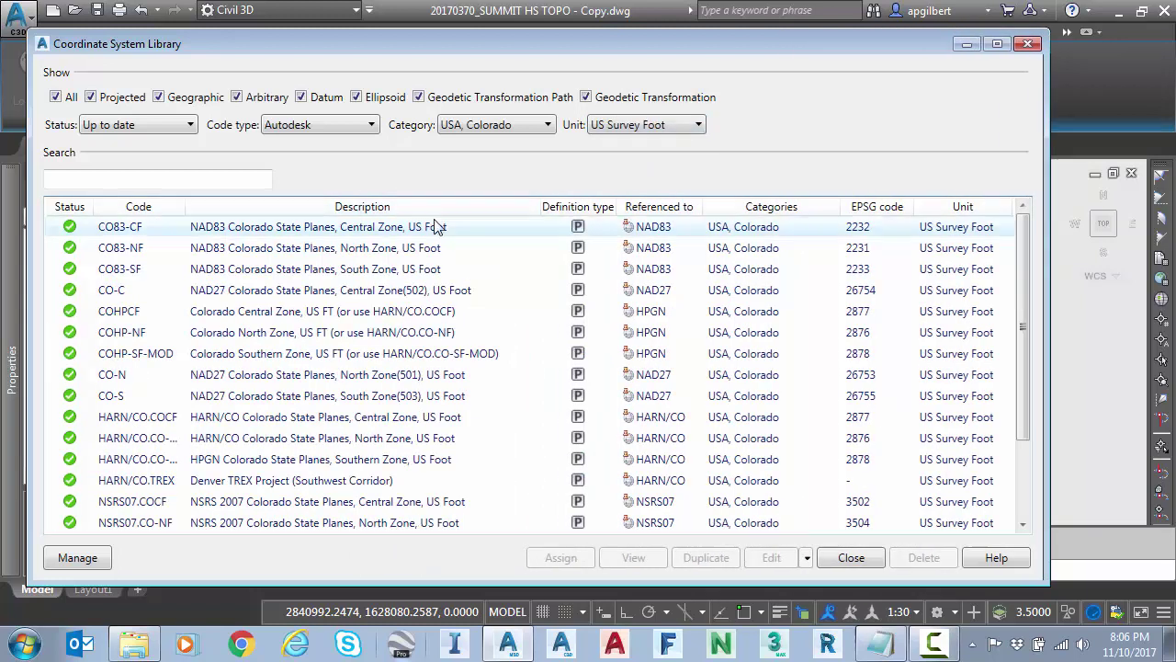
pyautogui.click(357, 230)
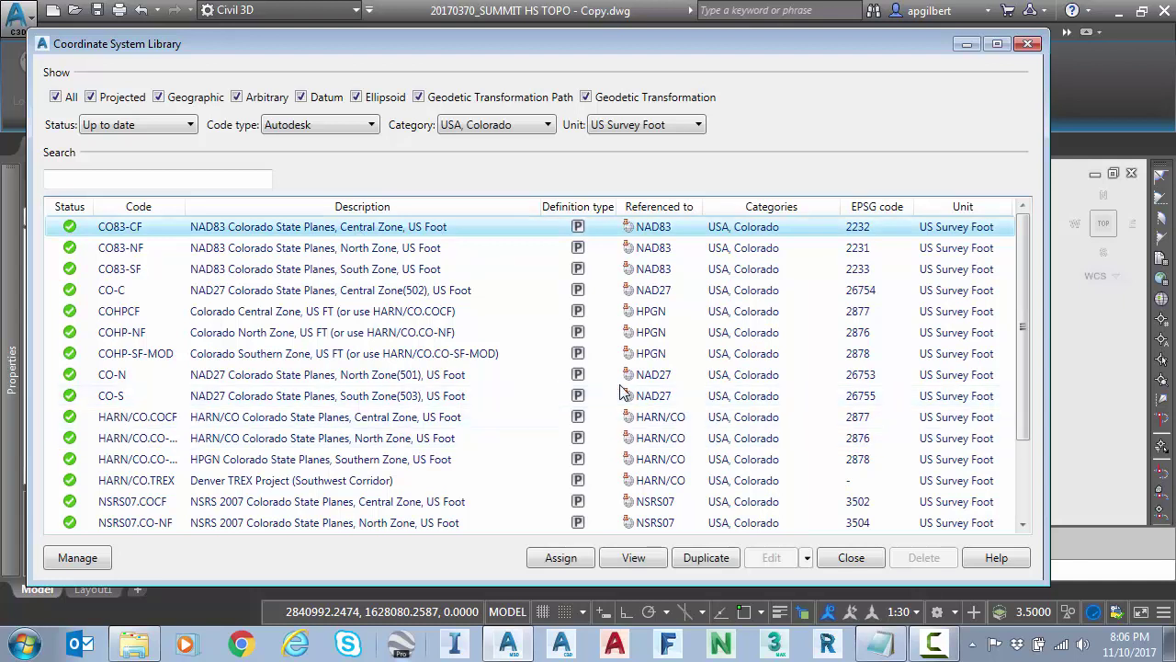
# Step: Duplicate CO83-CF as CO83-CF_Ground with its description ending 'US Foot Ground'
pyautogui.click(705, 559)
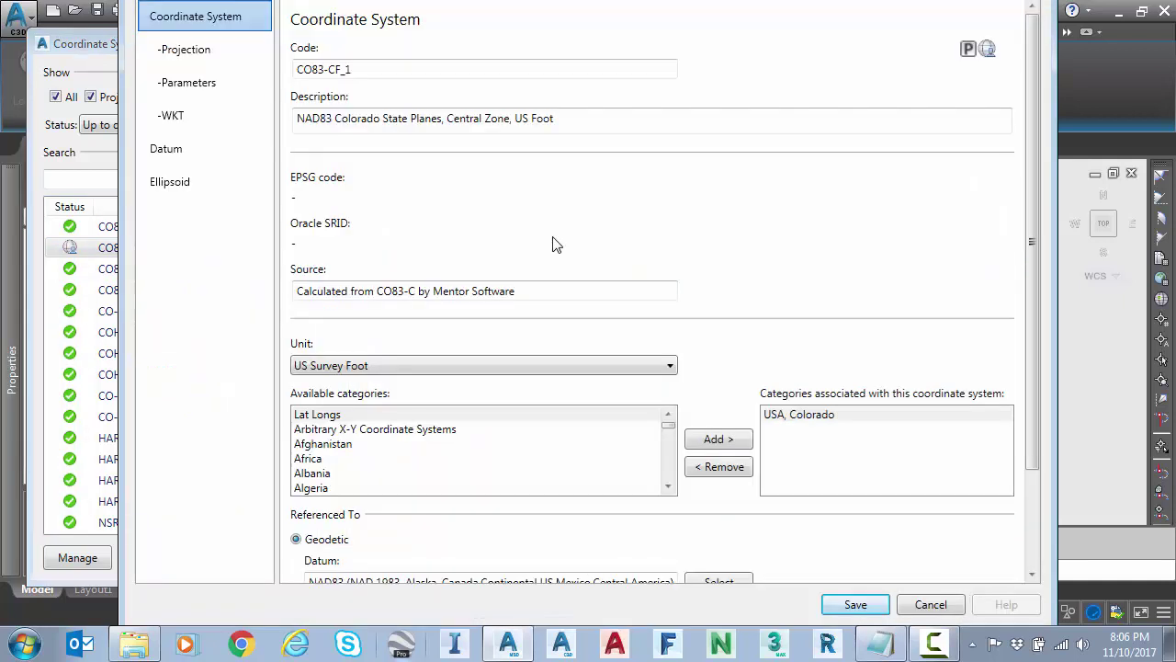
pyautogui.click(378, 70)
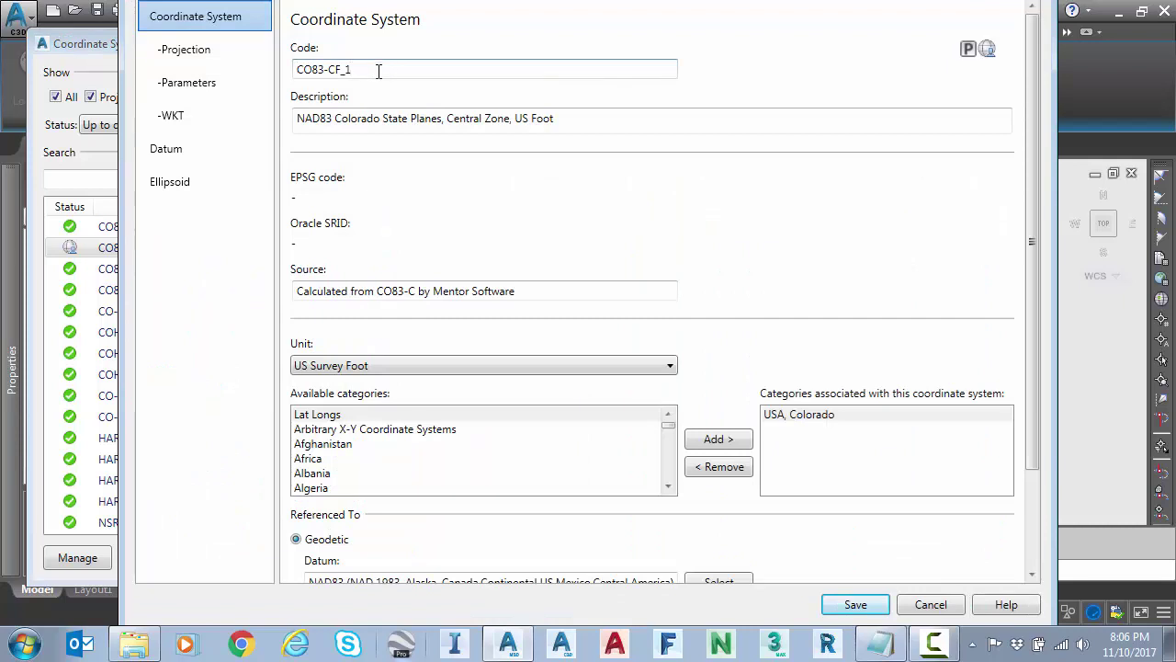
pyautogui.press('BackSpace')
pyautogui.write('Ground')
pyautogui.click(643, 118)
pyautogui.write('Ground')
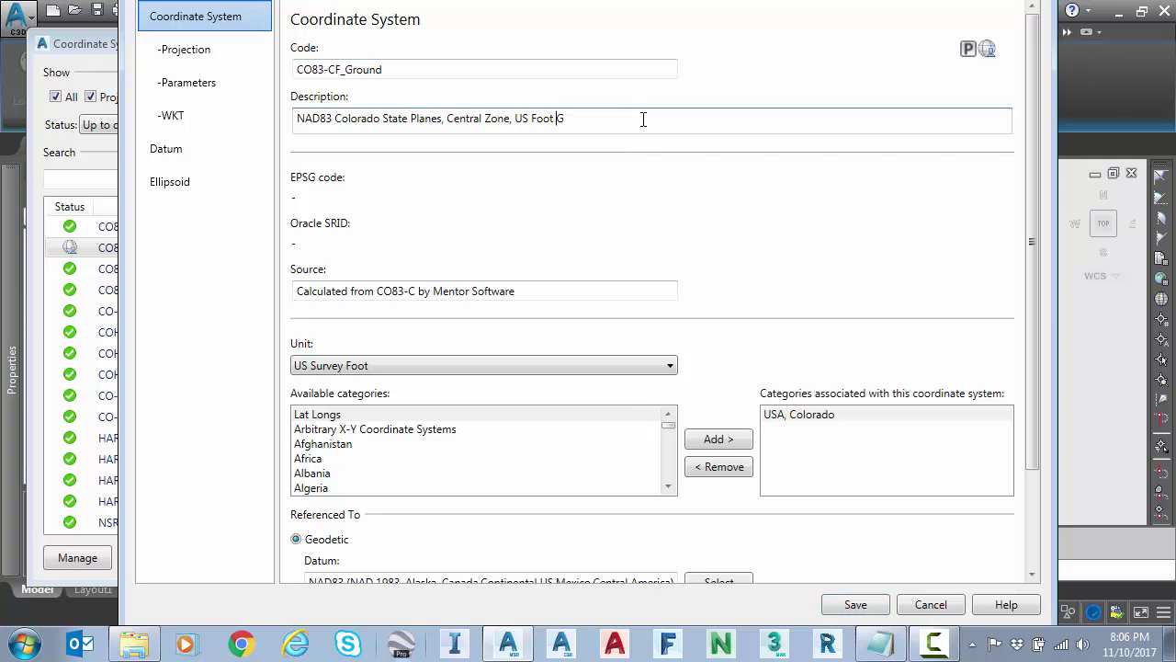
# Step: Show CO83-CF_Ground's Projection page: Lambert Conformal Conic, parallels 39.75 and 38.45
pyautogui.click(180, 49)
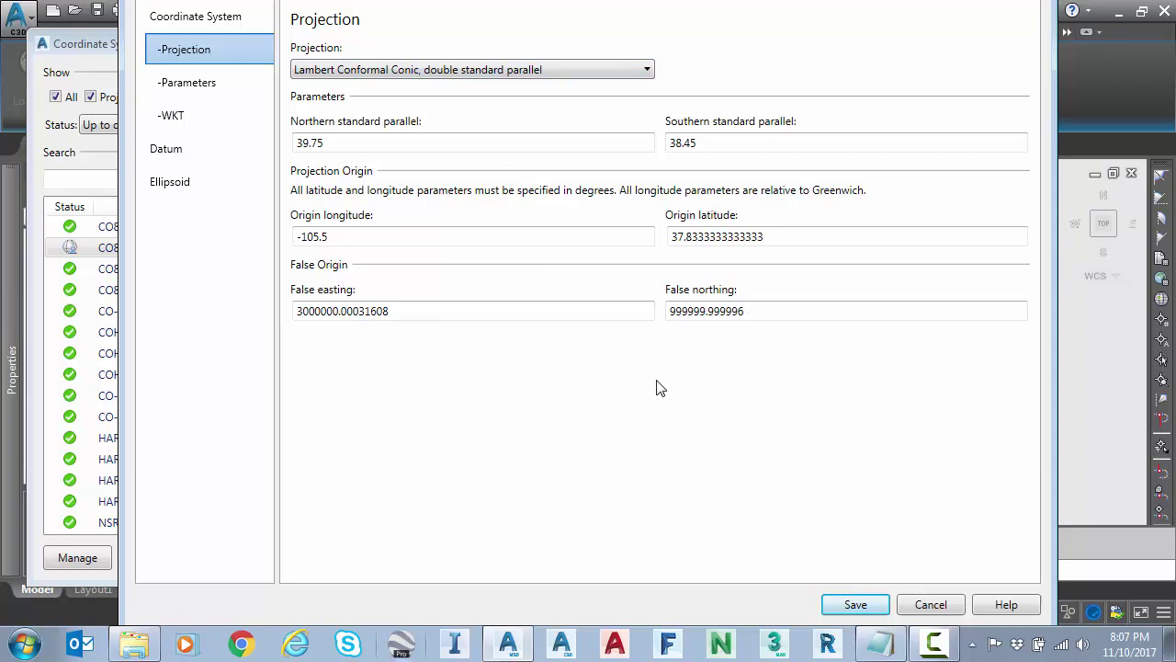
# Step: Bring forward the Notepad notes with factor 1.000462013 and parallels 39.75 and 38.45
pyautogui.click(880, 643)
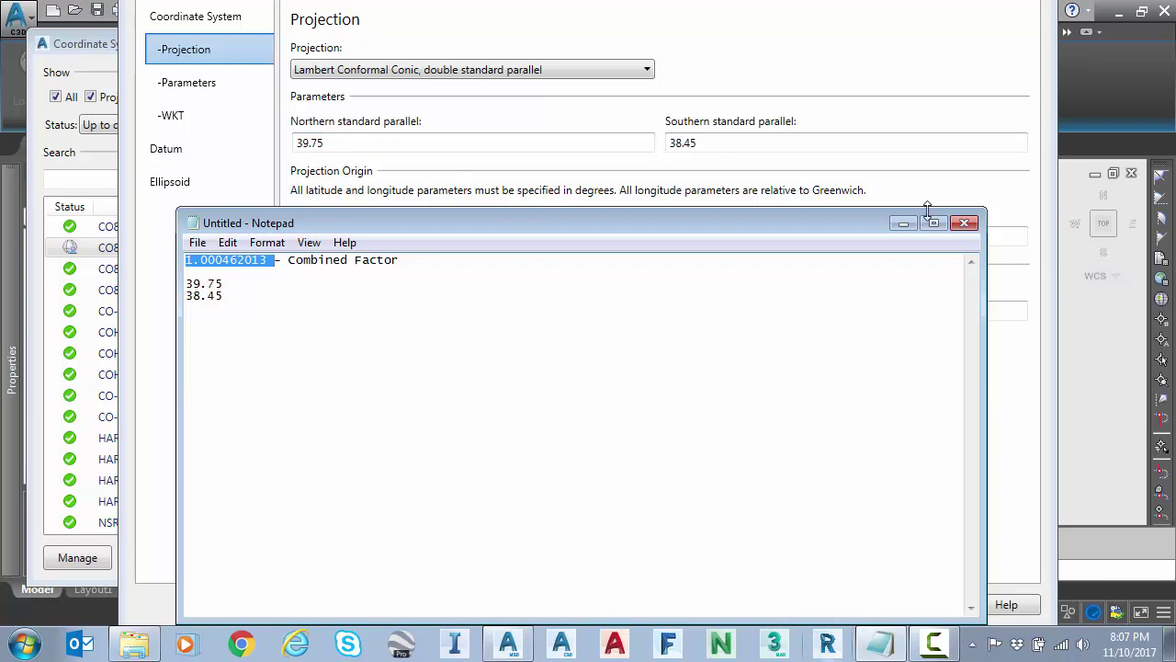
# Step: Change the projection to Lambert Conformal Conic with affine post-processor and confirm
pyautogui.click(900, 224)
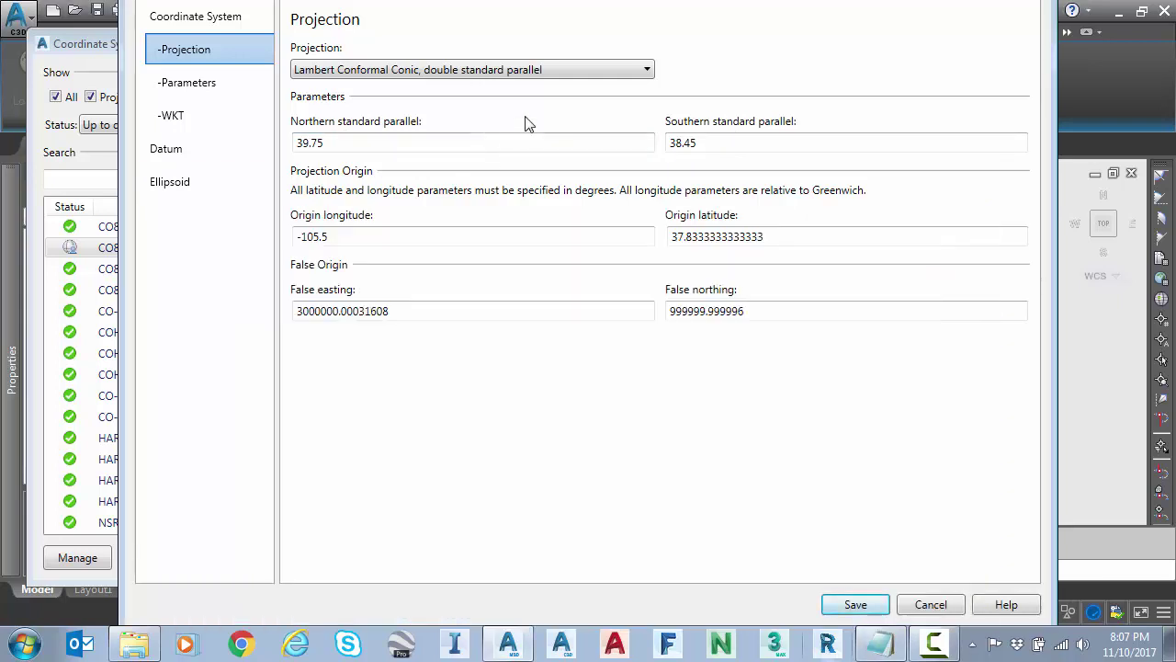
pyautogui.click(588, 72)
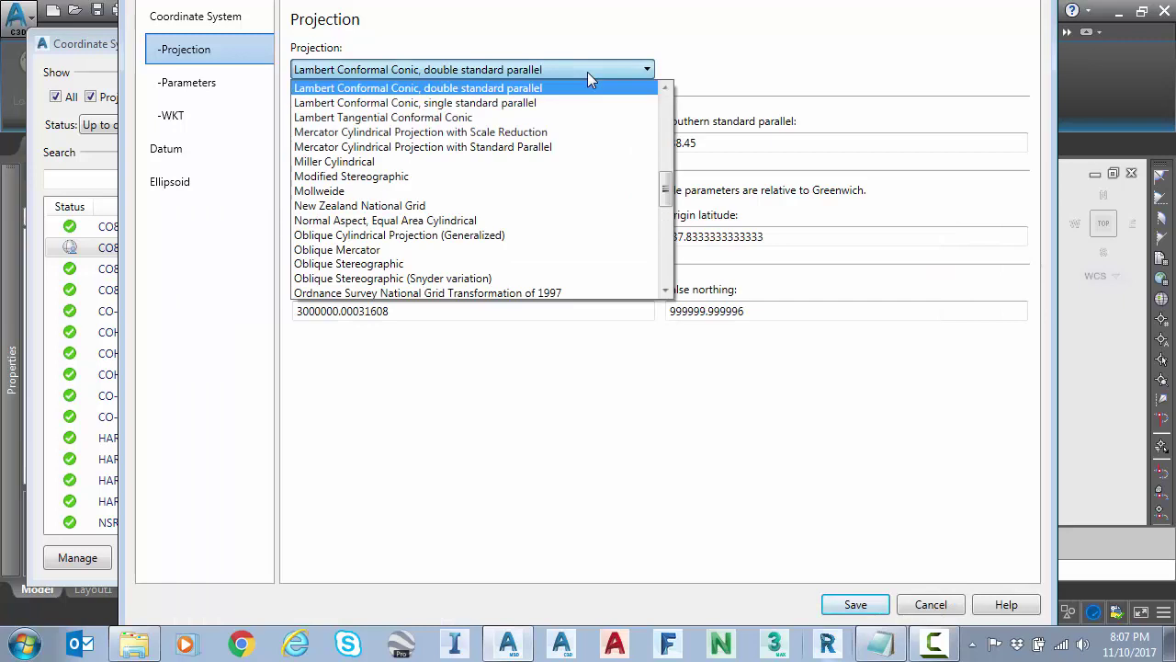
pyautogui.click(665, 88)
pyautogui.click(667, 90)
pyautogui.click(667, 90)
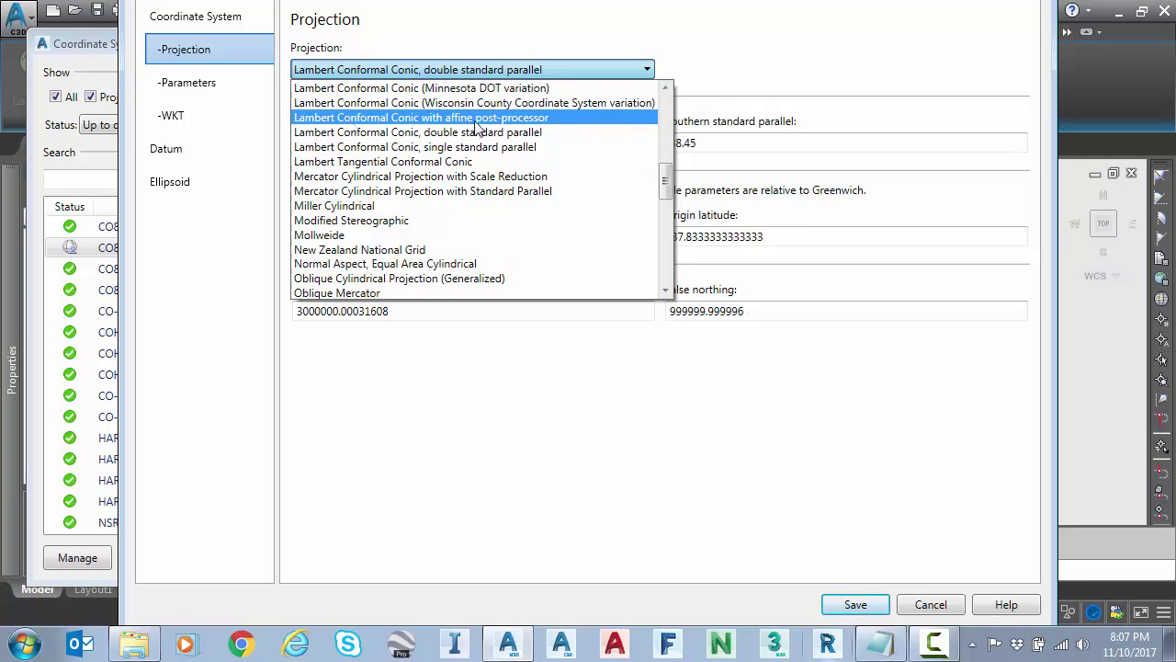
pyautogui.click(350, 121)
pyautogui.click(635, 350)
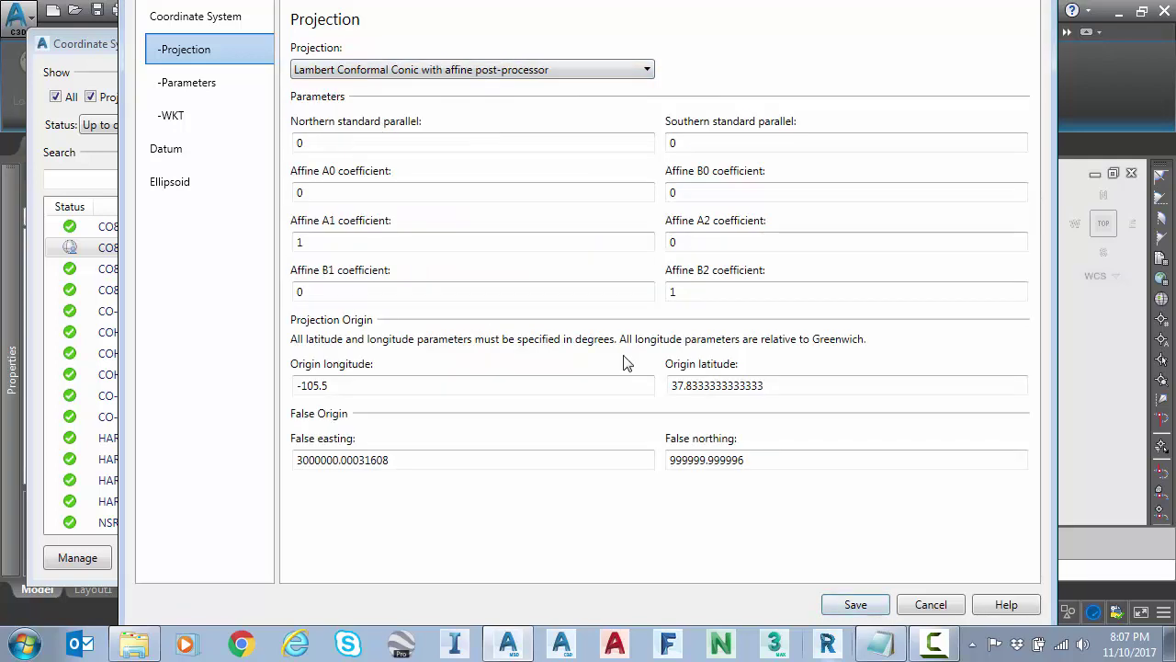
# Step: Copy 39.75 from the notes into the Northern standard parallel
pyautogui.click(879, 644)
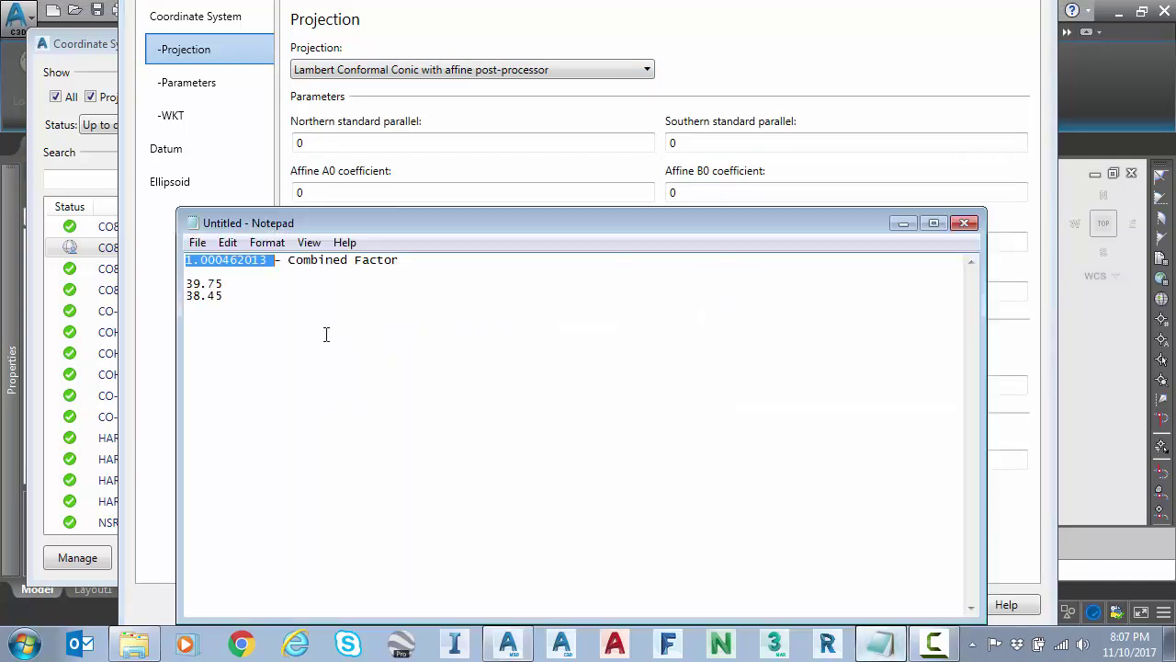
pyautogui.doubleClick(211, 283)
pyautogui.rightClick(211, 279)
pyautogui.click(255, 344)
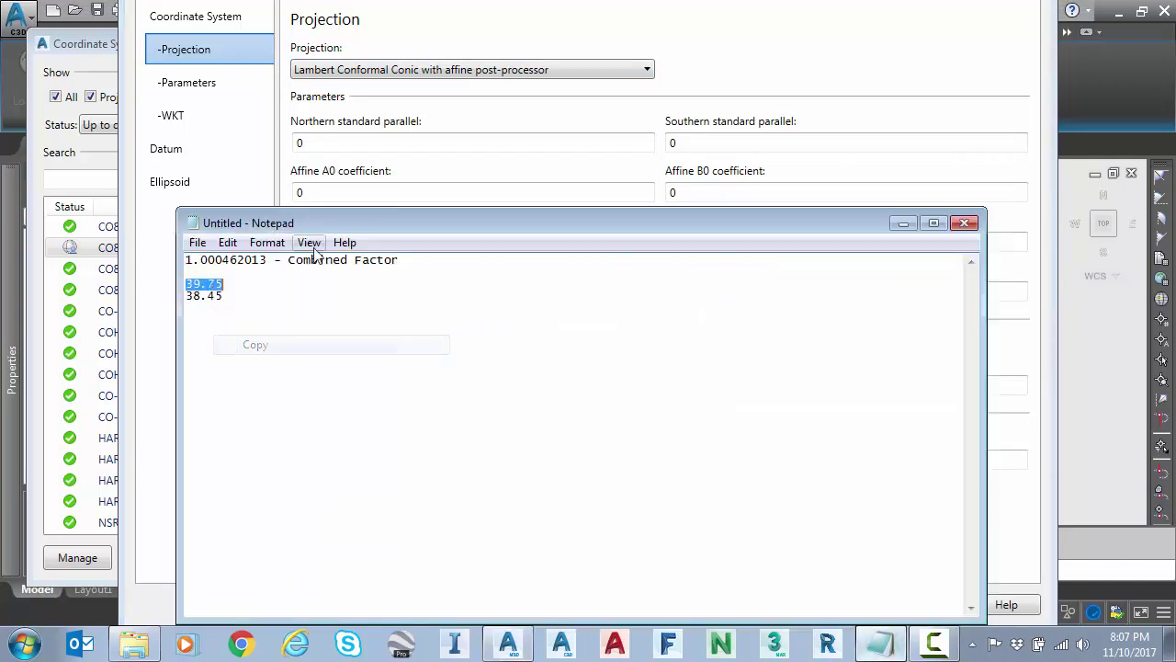
pyautogui.doubleClick(347, 143)
pyautogui.hotkey('ctrl', 'v')
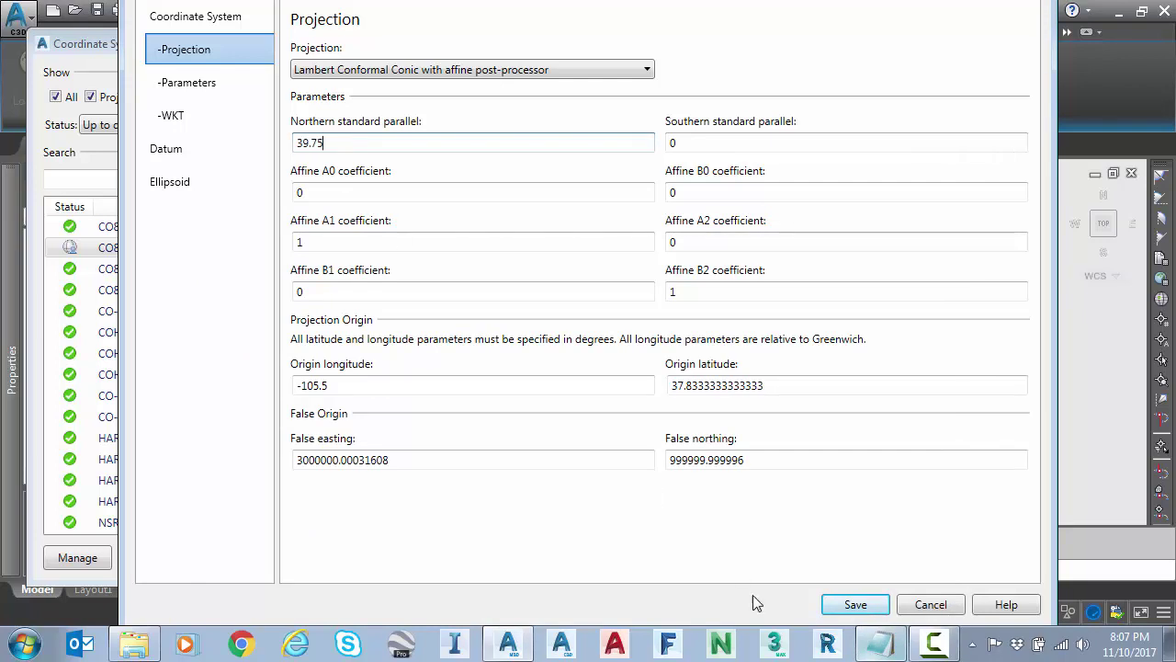
# Step: Copy 38.45 from the notes into the Southern standard parallel
pyautogui.click(879, 643)
pyautogui.doubleClick(204, 295)
pyautogui.rightClick(197, 305)
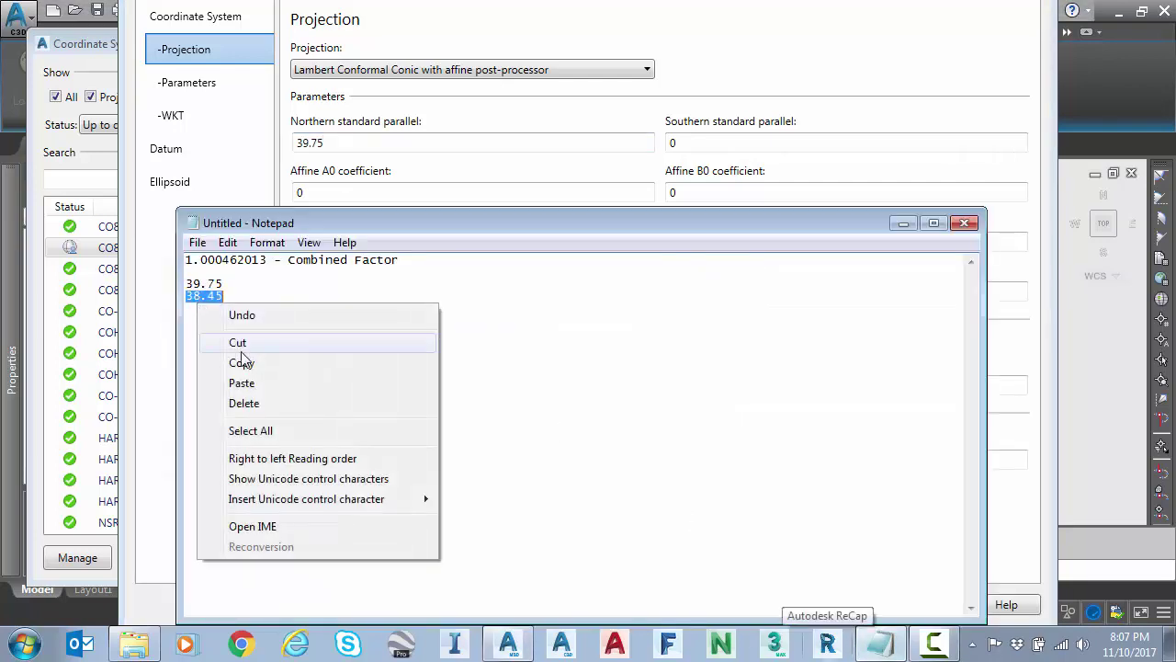
pyautogui.click(241, 363)
pyautogui.doubleClick(726, 144)
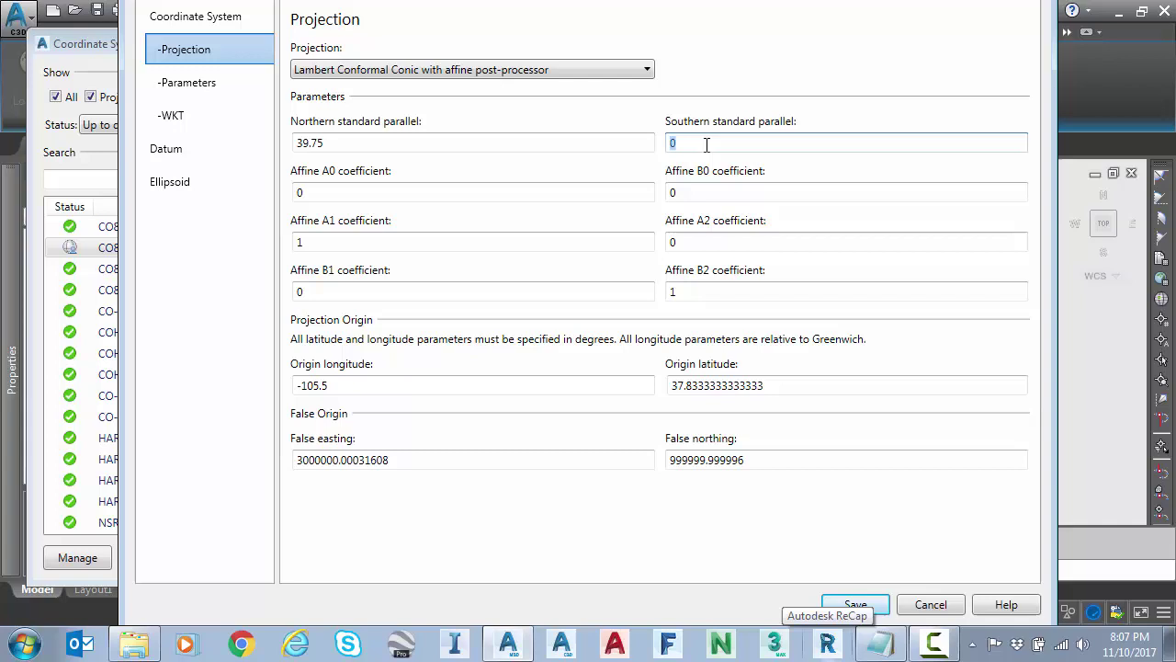
pyautogui.hotkey('ctrl', 'v')
pyautogui.click(386, 193)
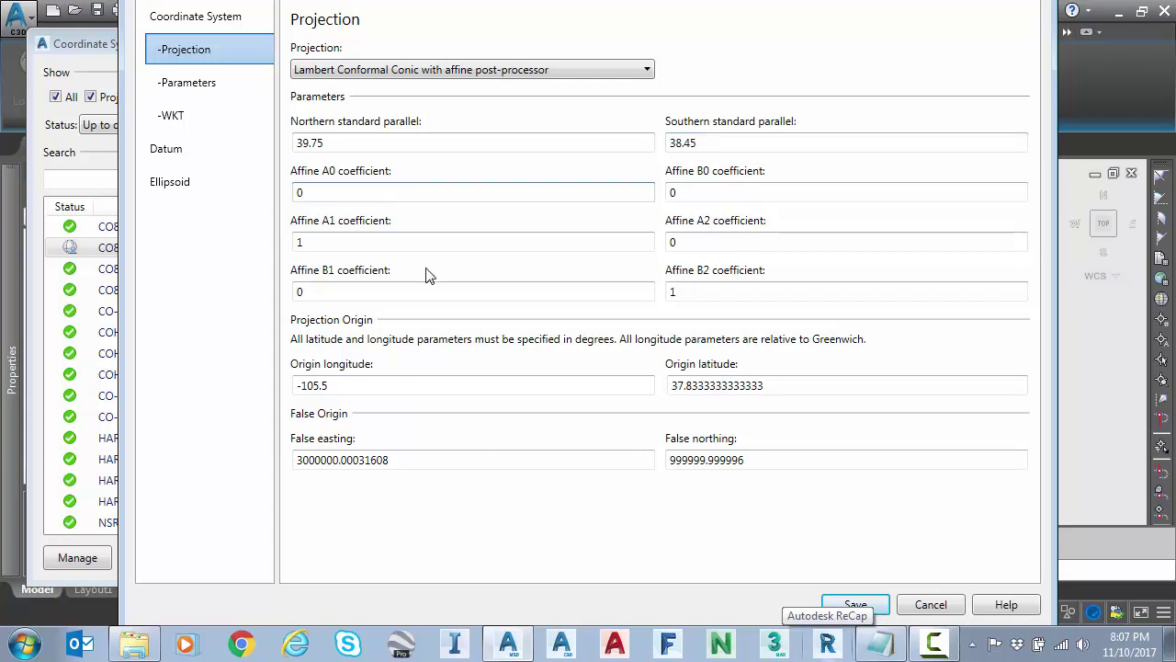
pyautogui.click(880, 643)
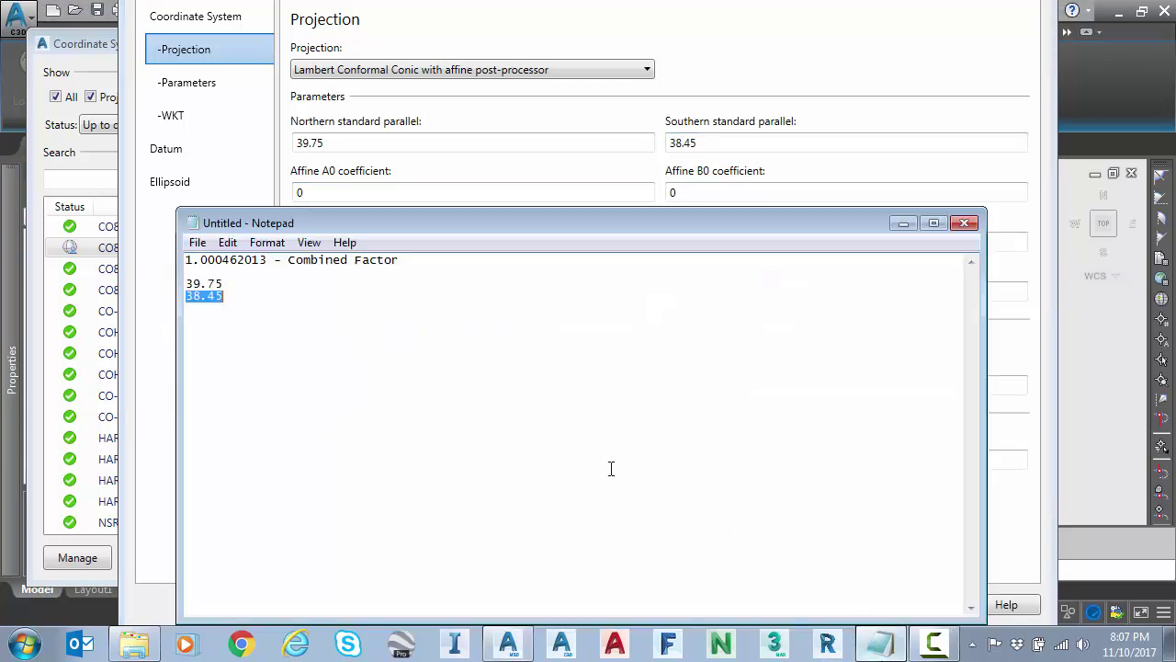
pyautogui.doubleClick(219, 261)
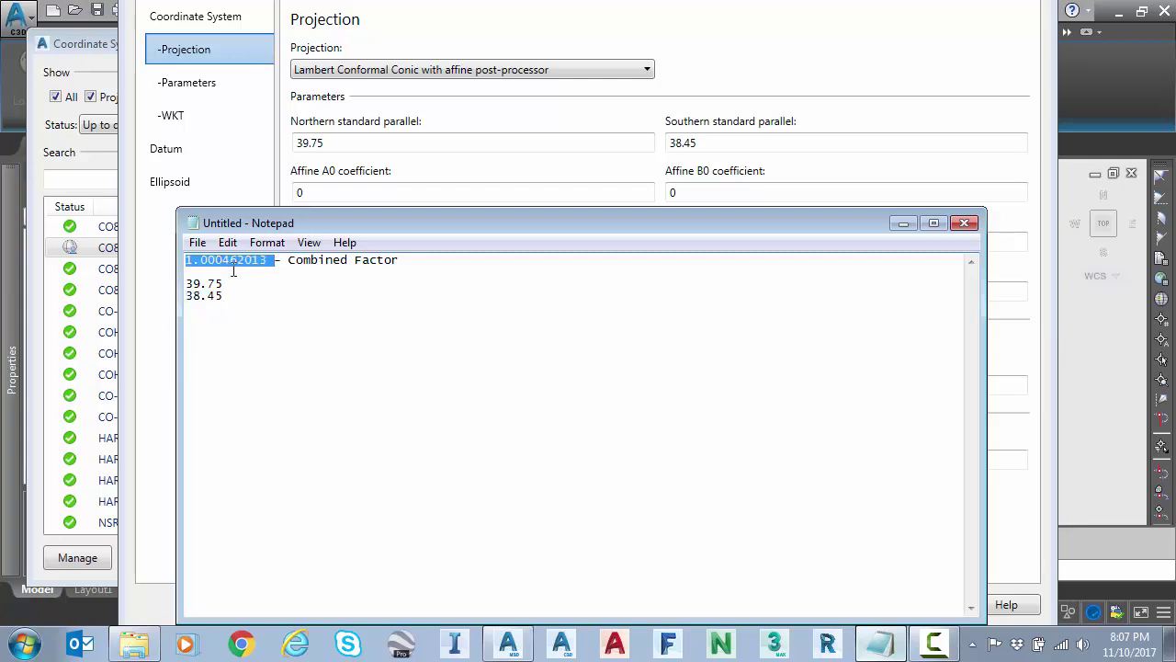
pyautogui.moveTo(267, 261); pyautogui.dragTo(188, 264)
pyautogui.rightClick(208, 260)
pyautogui.click(266, 318)
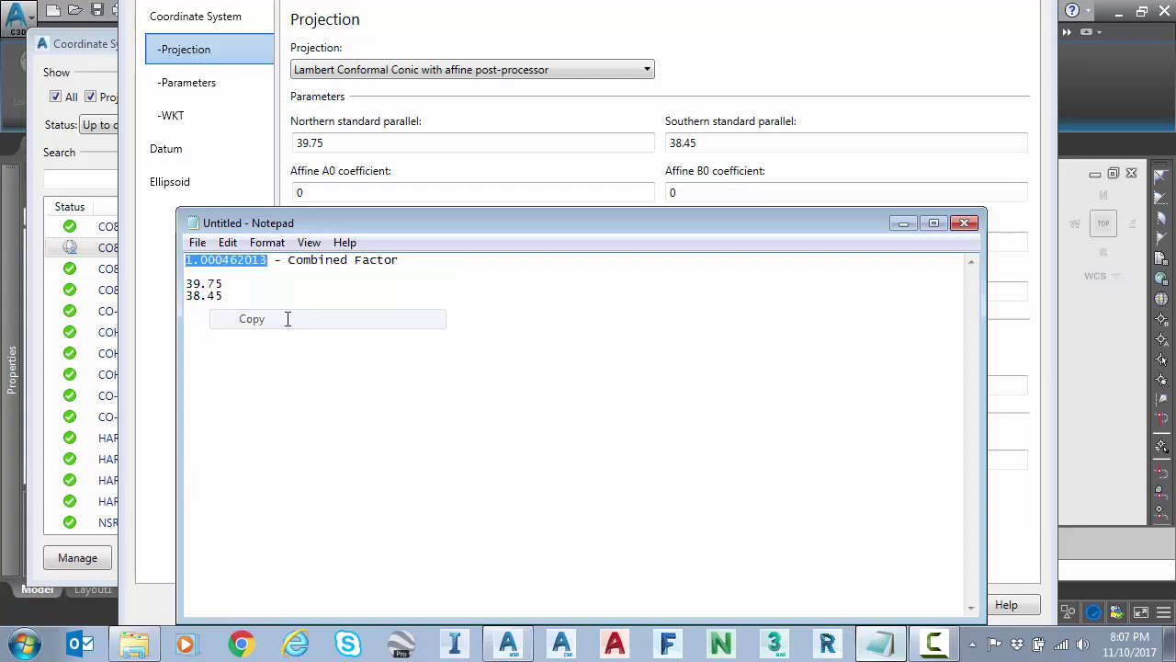
pyautogui.click(901, 226)
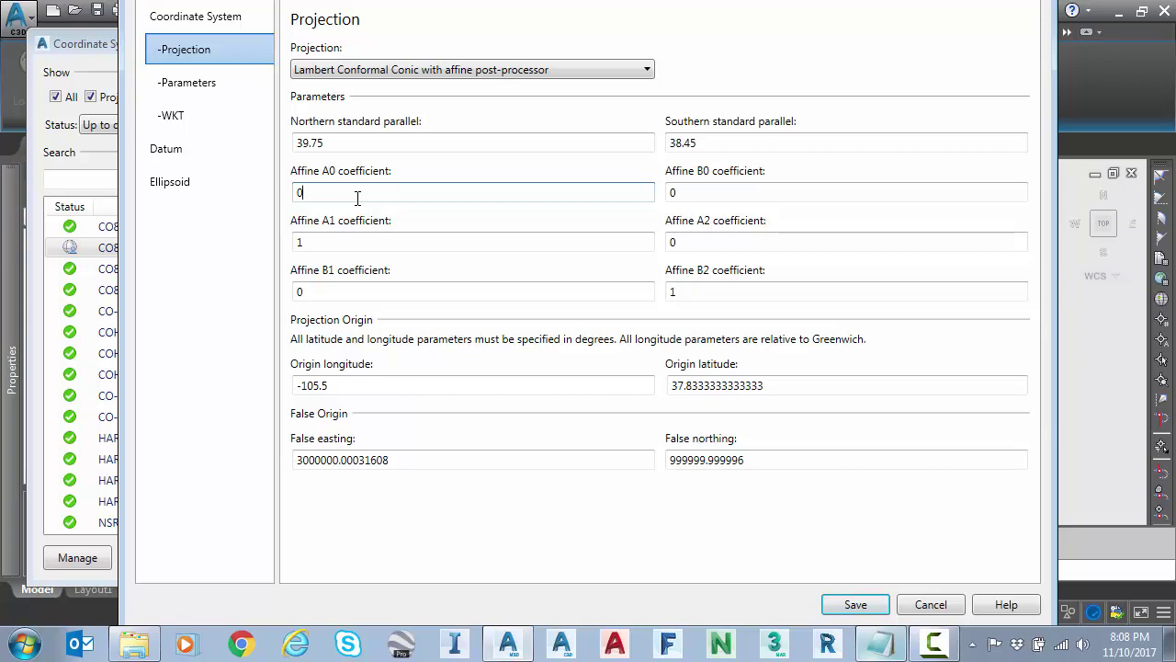
# Step: Check Affine A0 and B0, then paste 1.000462013 into Affine A1 and B2
pyautogui.click(352, 195)
pyautogui.click(677, 191)
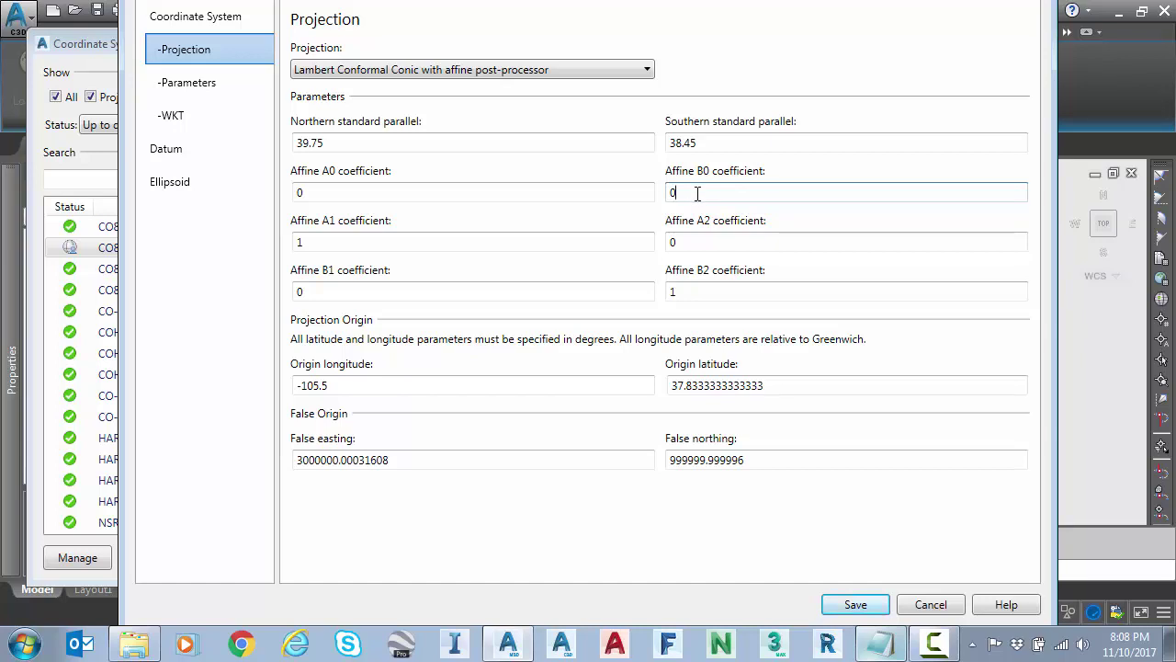
pyautogui.click(323, 238)
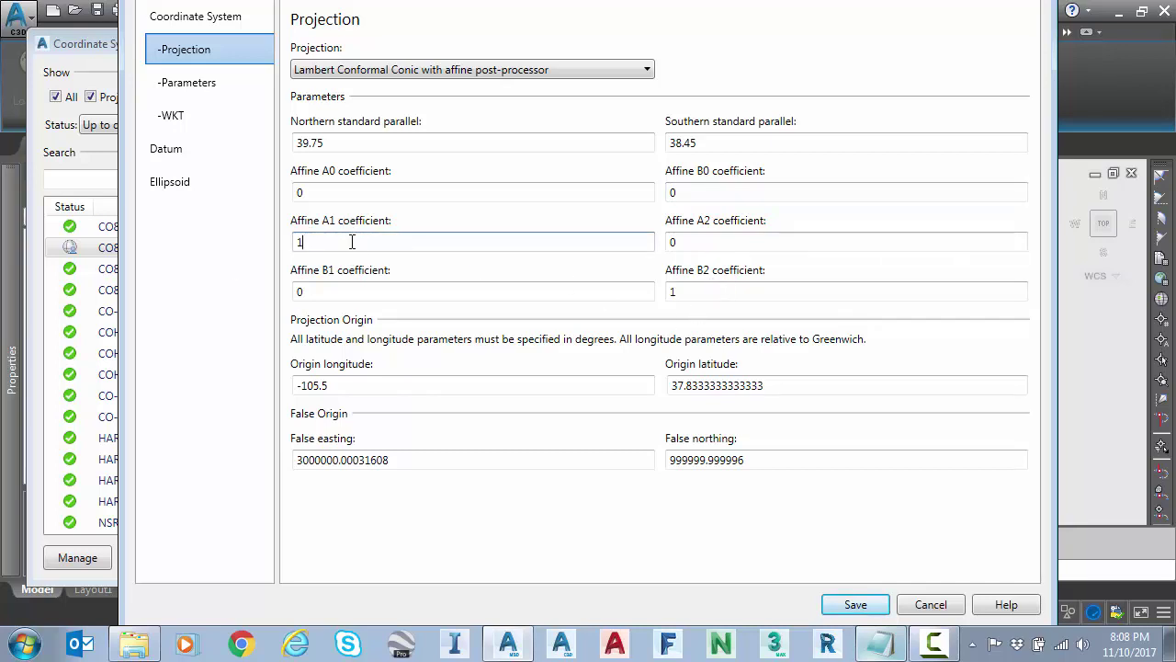
pyautogui.hotkey('ctrl', 'v')
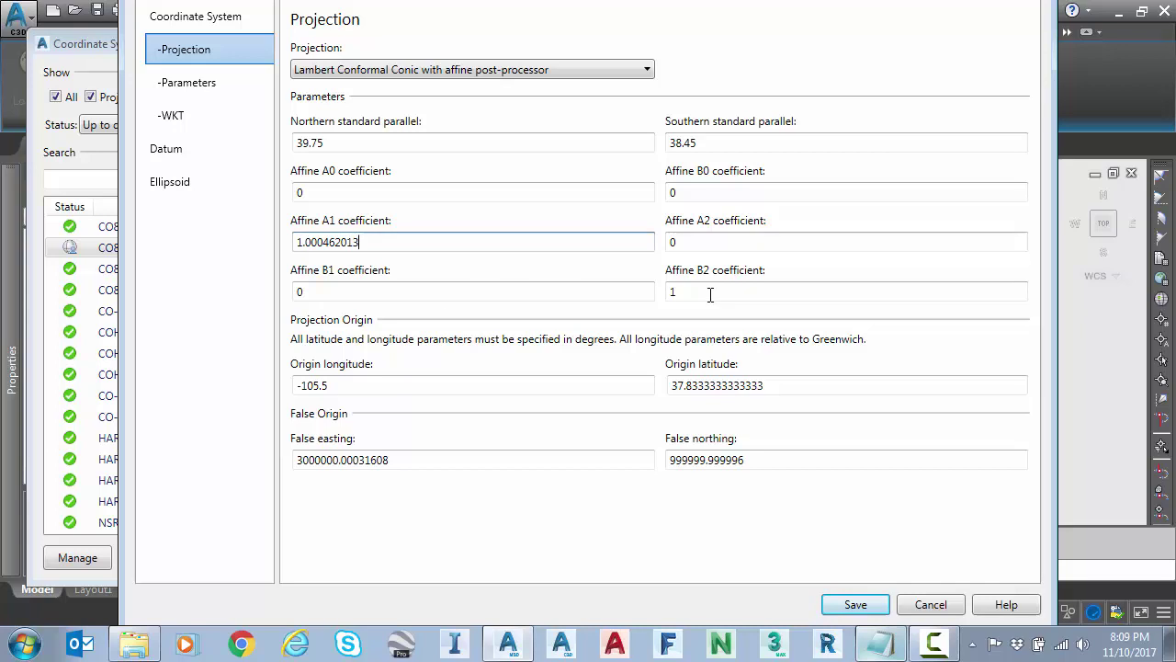
pyautogui.click(709, 294)
pyautogui.hotkey('ctrl', 'v')
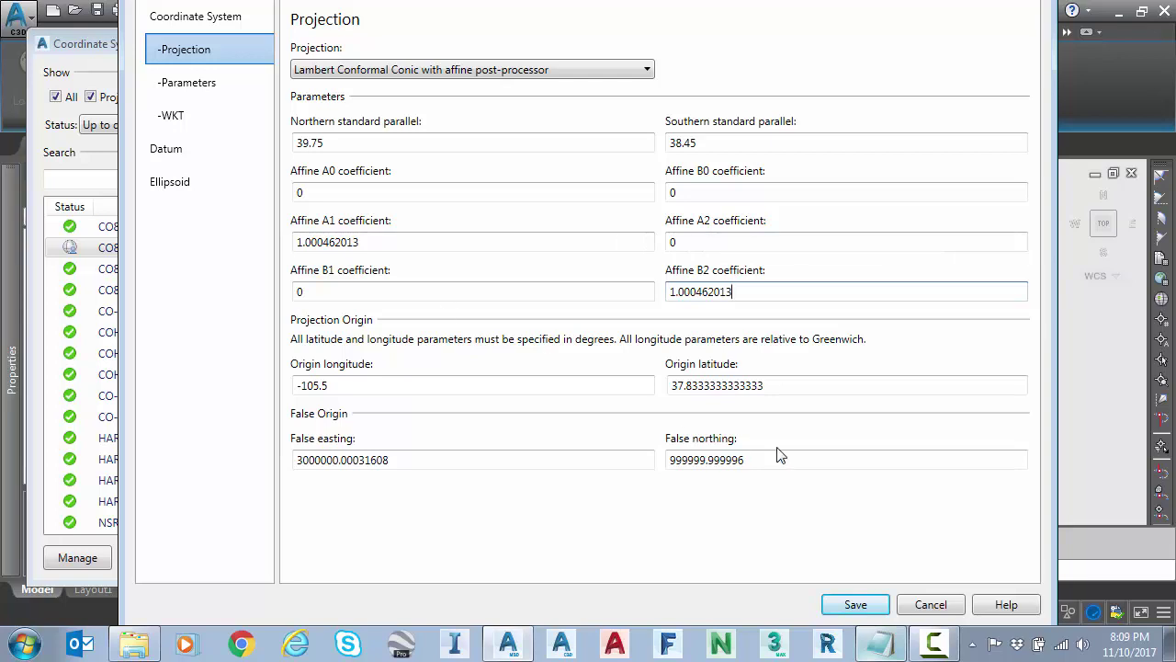
# Step: Save the CO83-CF_Ground definition and return to the library list
pyautogui.click(865, 606)
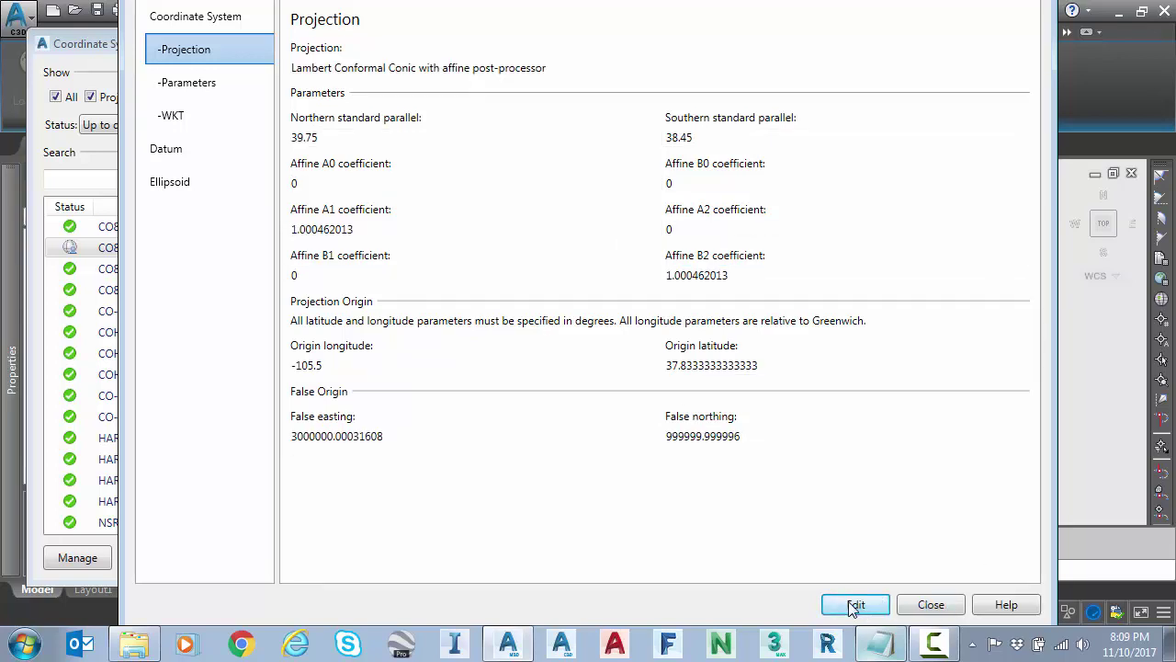
pyautogui.click(946, 609)
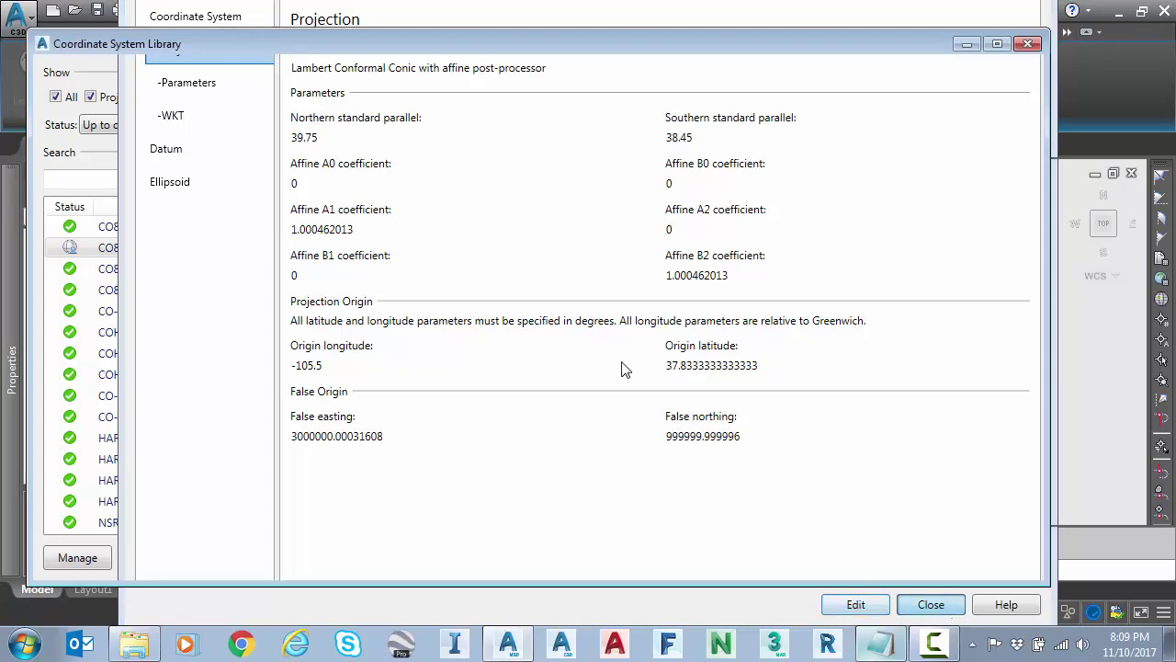
pyautogui.scroll(-1, 313, 414)
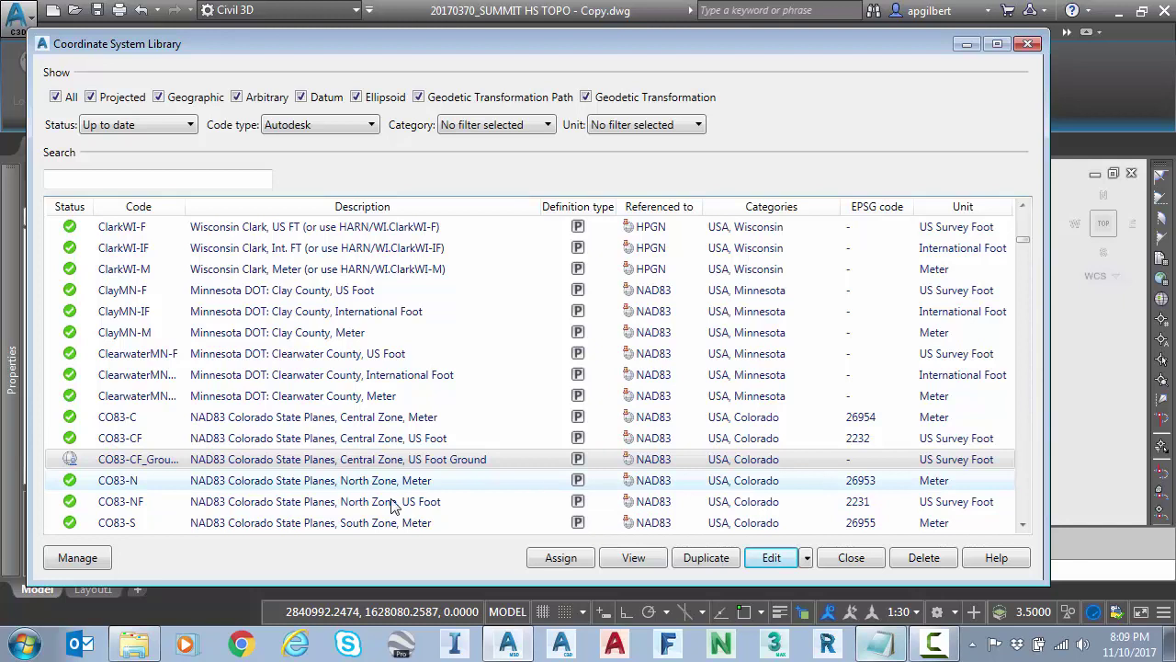
# Step: Assign CO83-CF_Ground to the drawing, save it, and show the Prospector tab
pyautogui.click(562, 559)
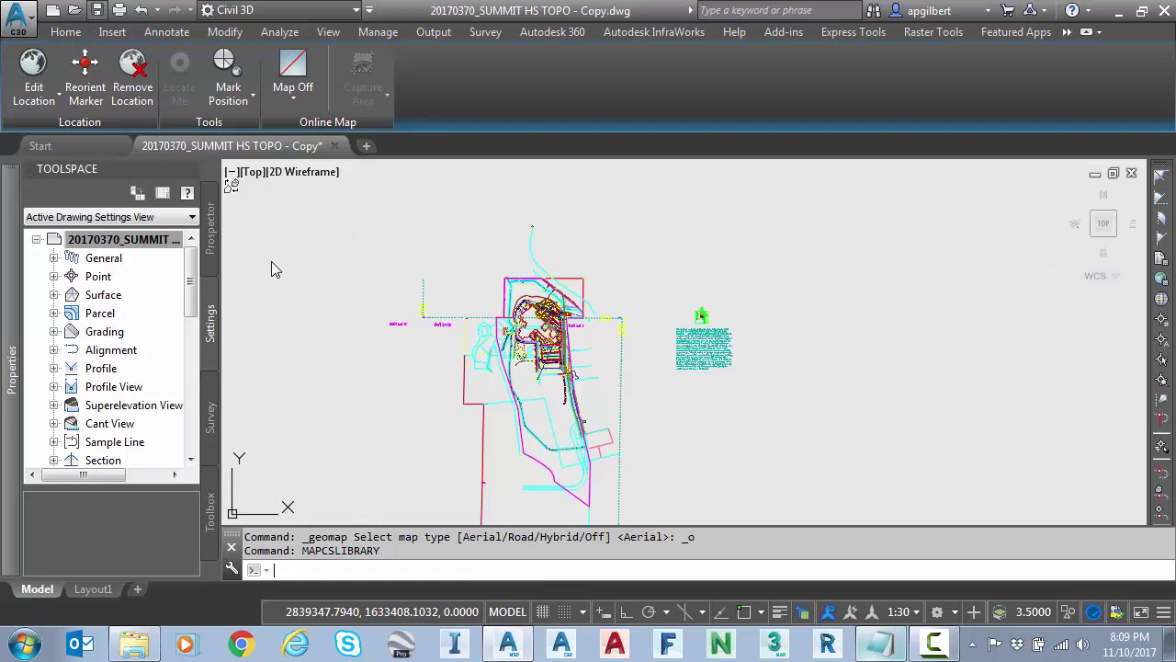
pyautogui.hotkey('ctrl', 's')
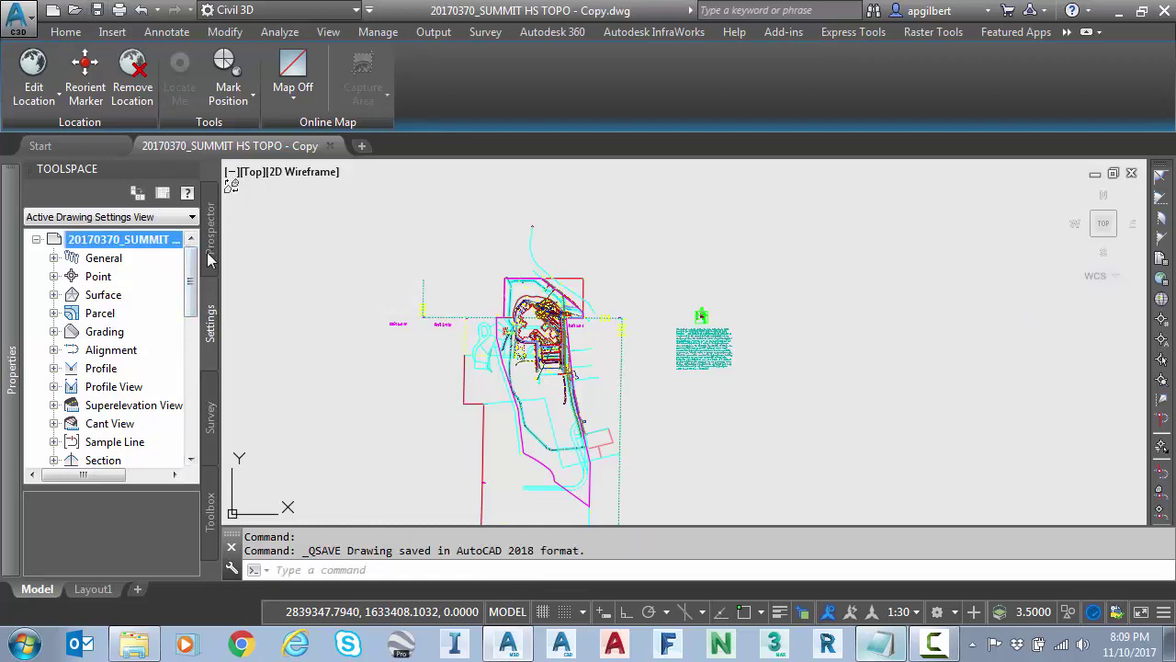
pyautogui.click(210, 250)
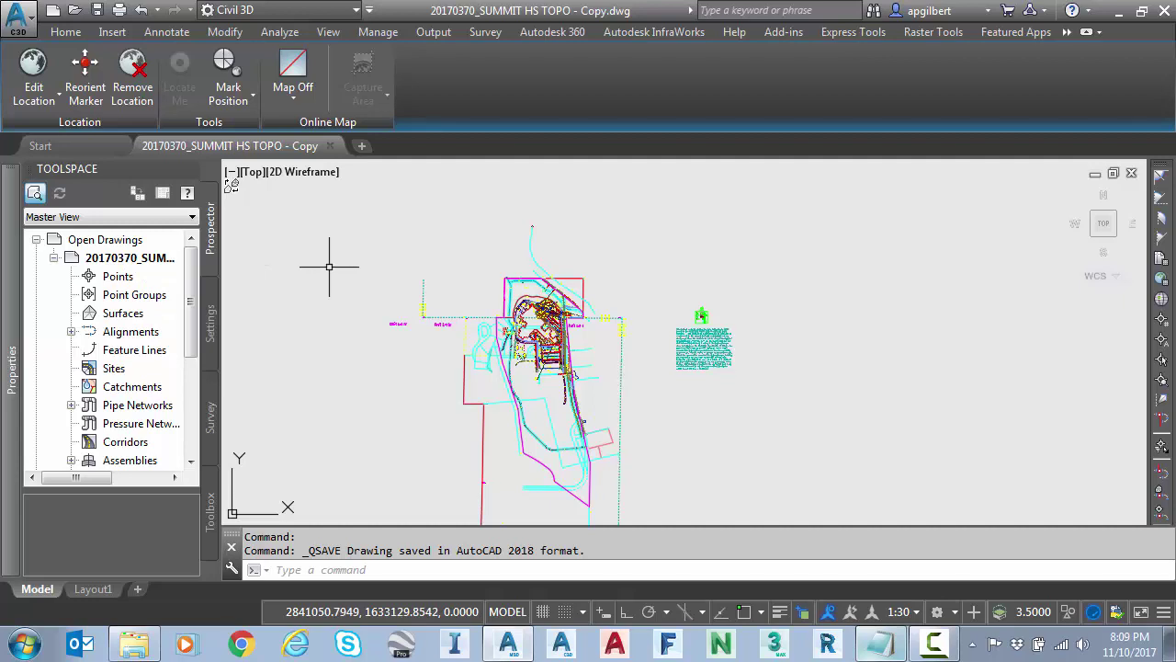
# Step: Turn on Map Aerial and zoom to compare imagery with the school site linework
pyautogui.click(292, 108)
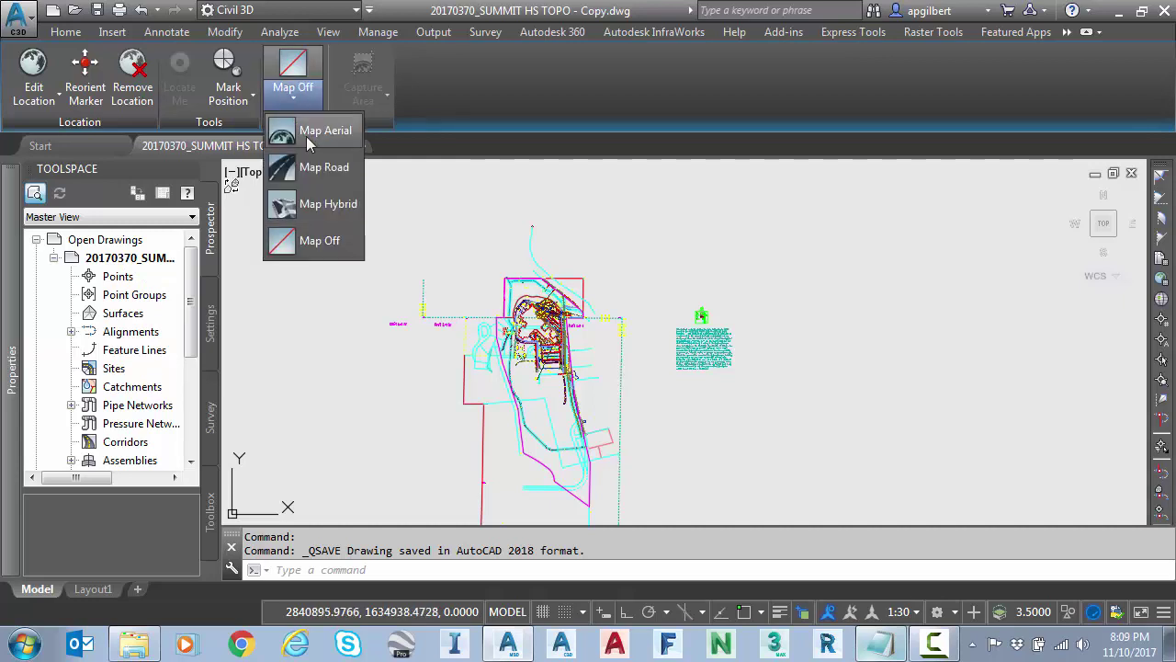
pyautogui.click(312, 130)
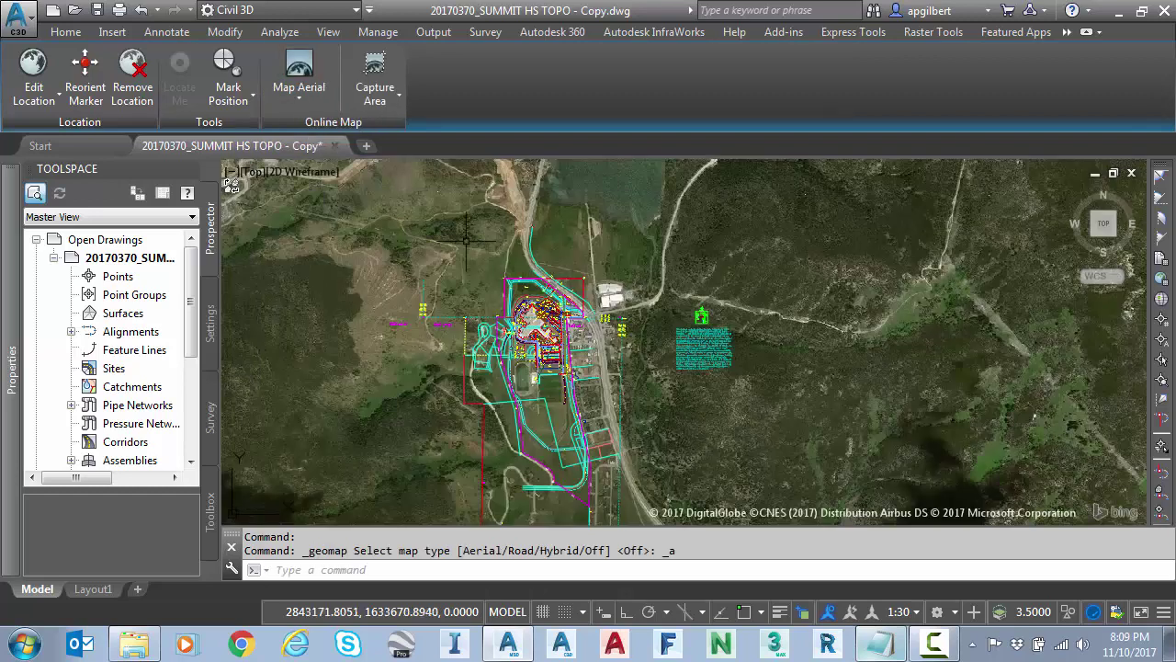
pyautogui.scroll(5, 569, 340)
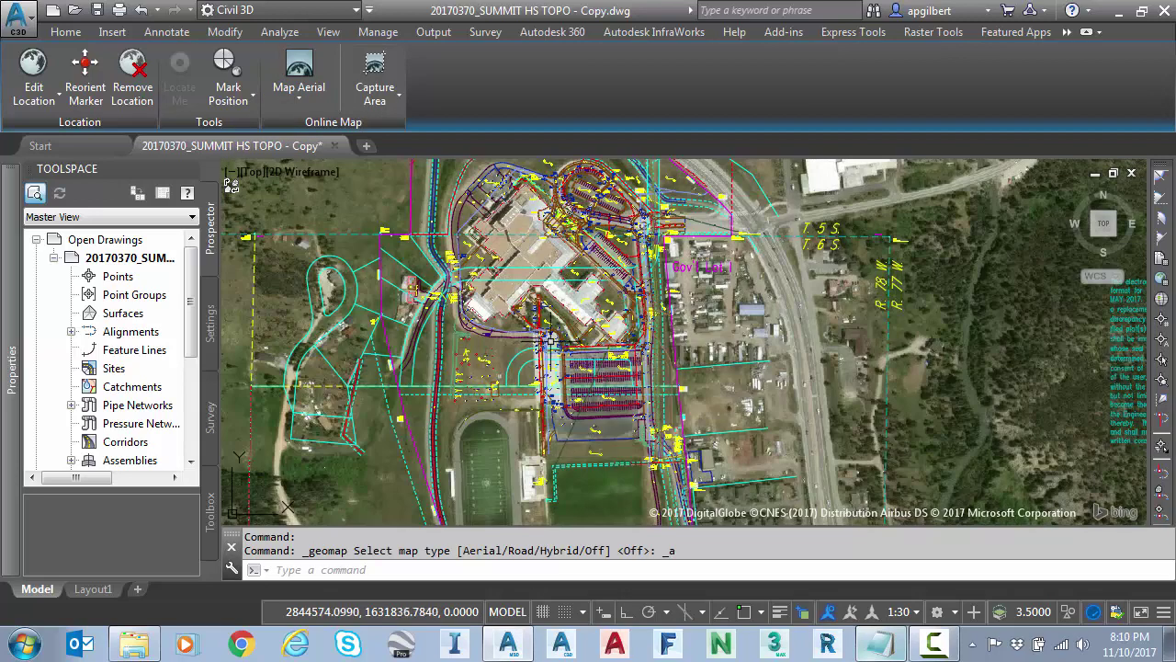
pyautogui.scroll(-3, 587, 324)
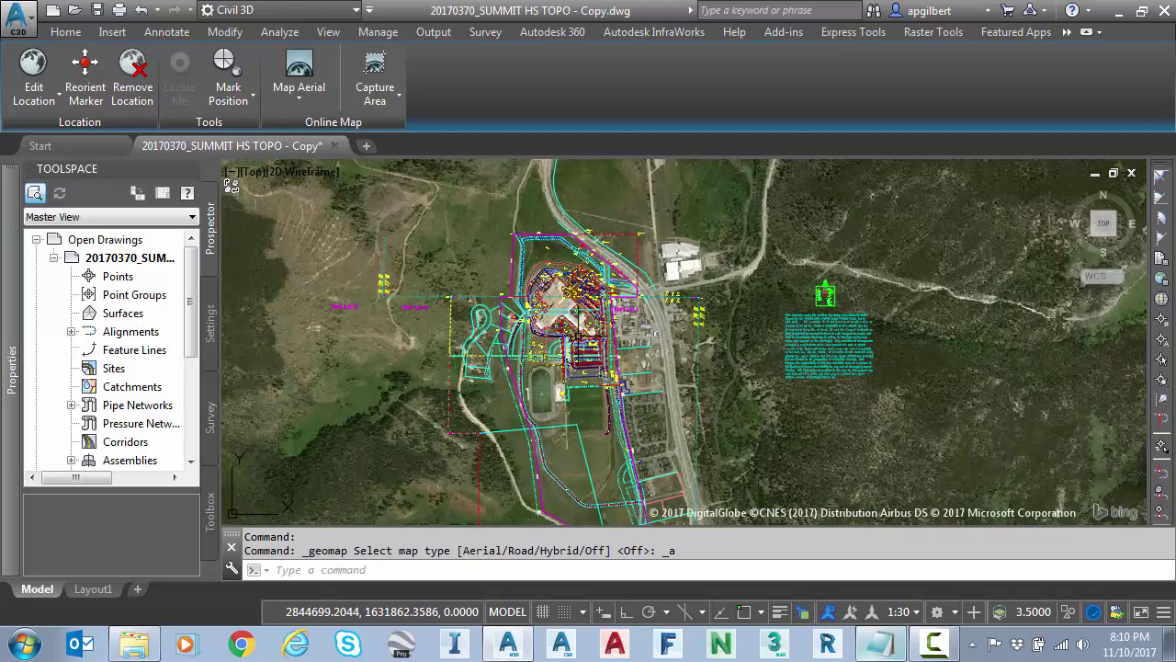